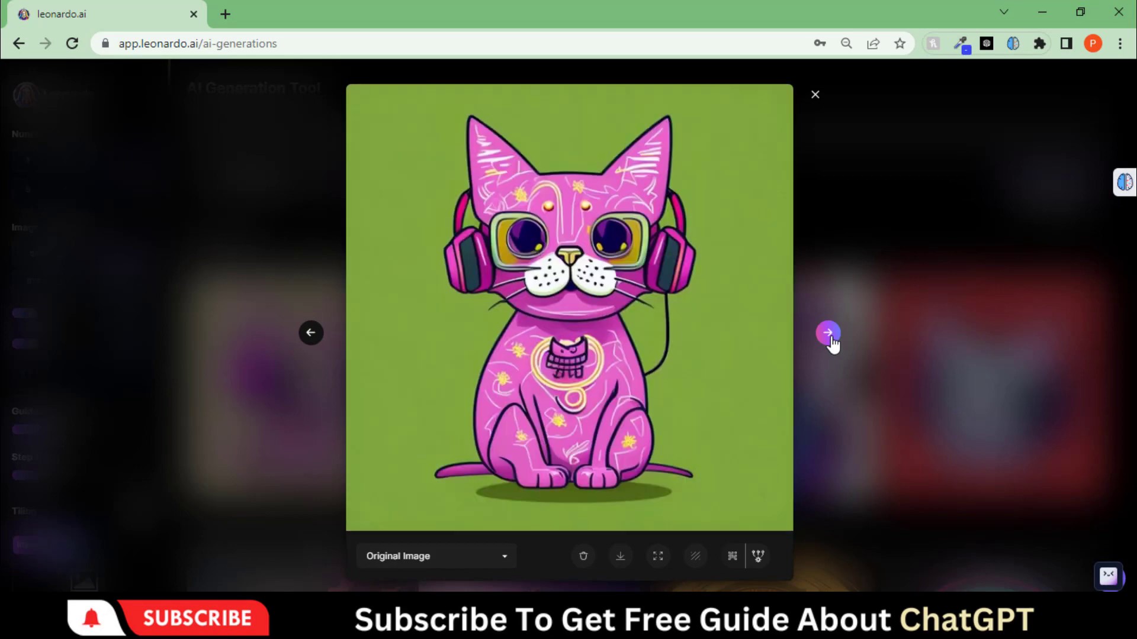
Look through the enlarged images of the cat wearing headphones and return to the generation page.
click(829, 333)
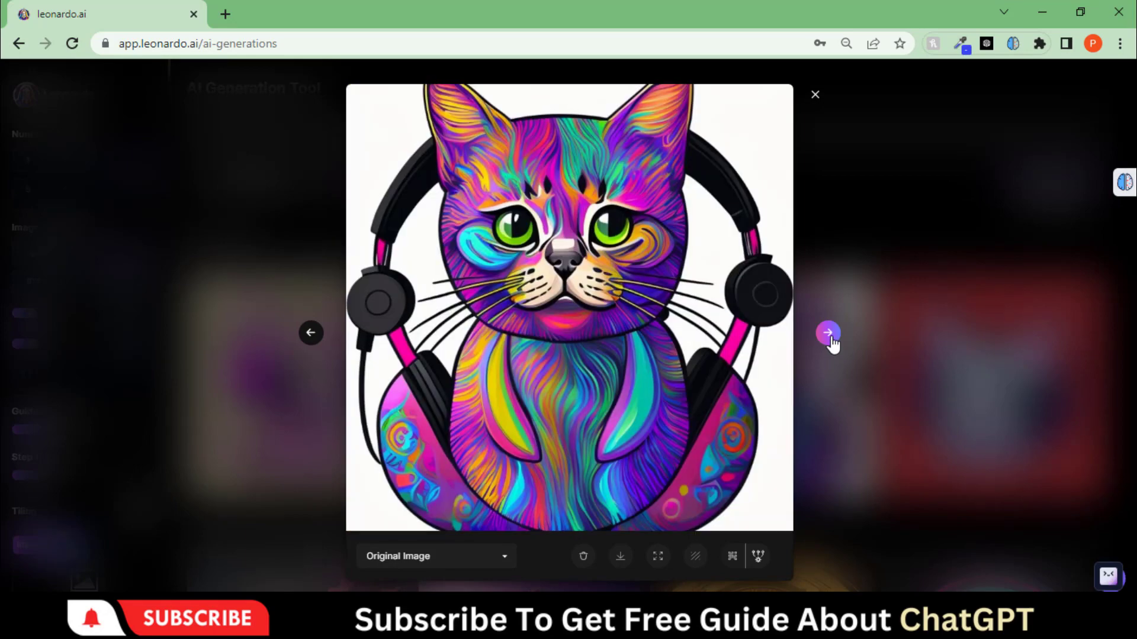
click(829, 334)
click(829, 333)
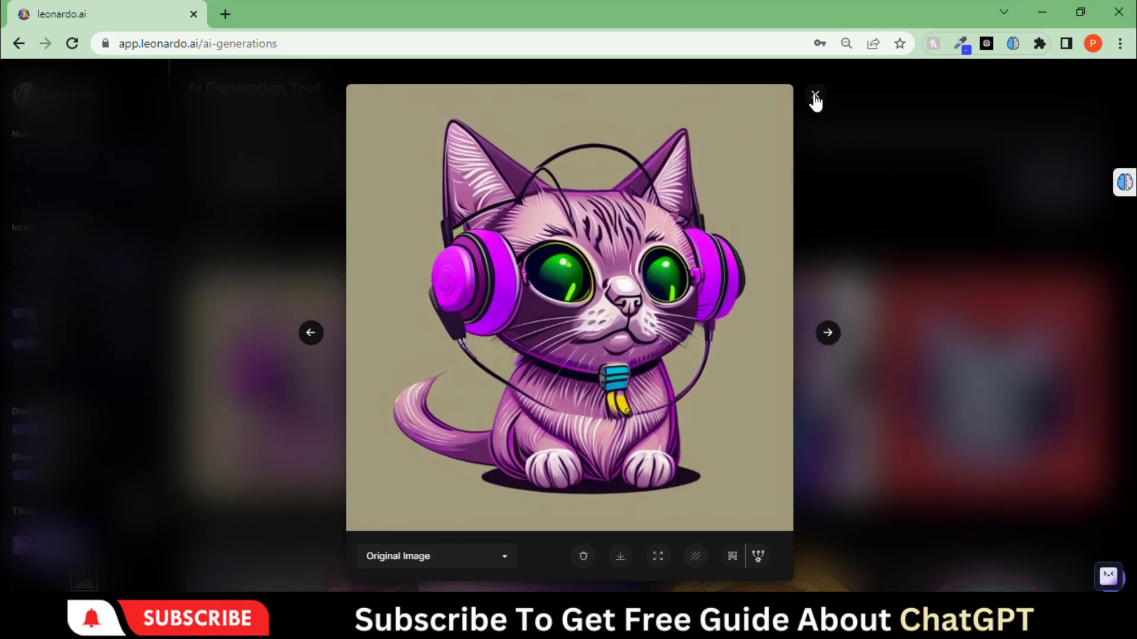
Generate four images from "Cruise ship in front of a vintage sunset, vintage tshirt design vector graphics, detail design, contour, white background".
drag(197, 133, 756, 134)
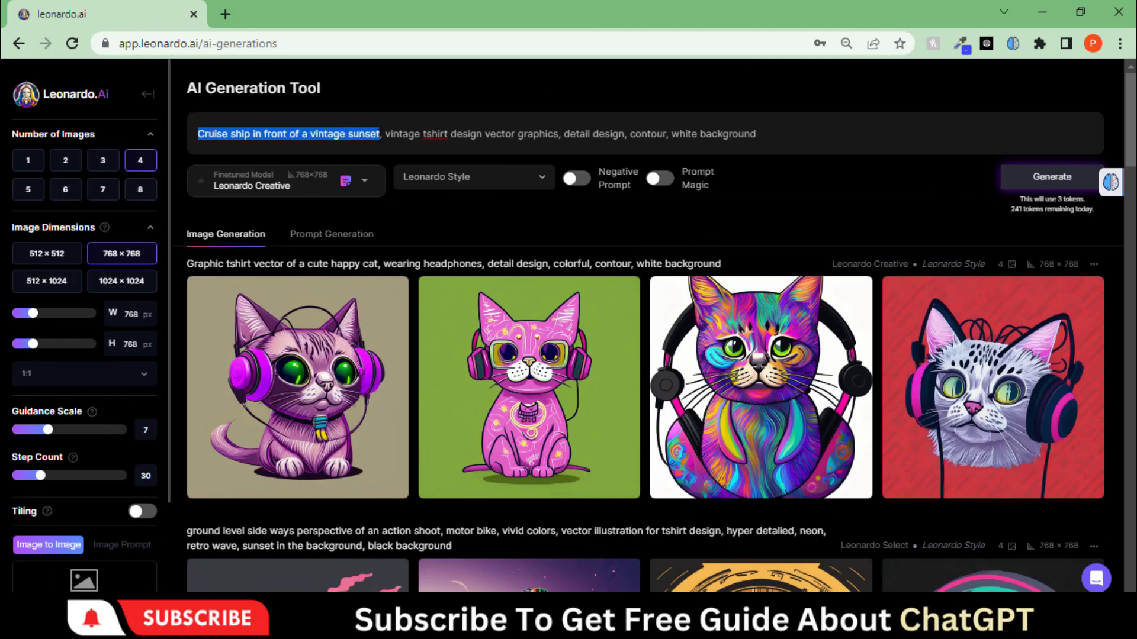
click(382, 135)
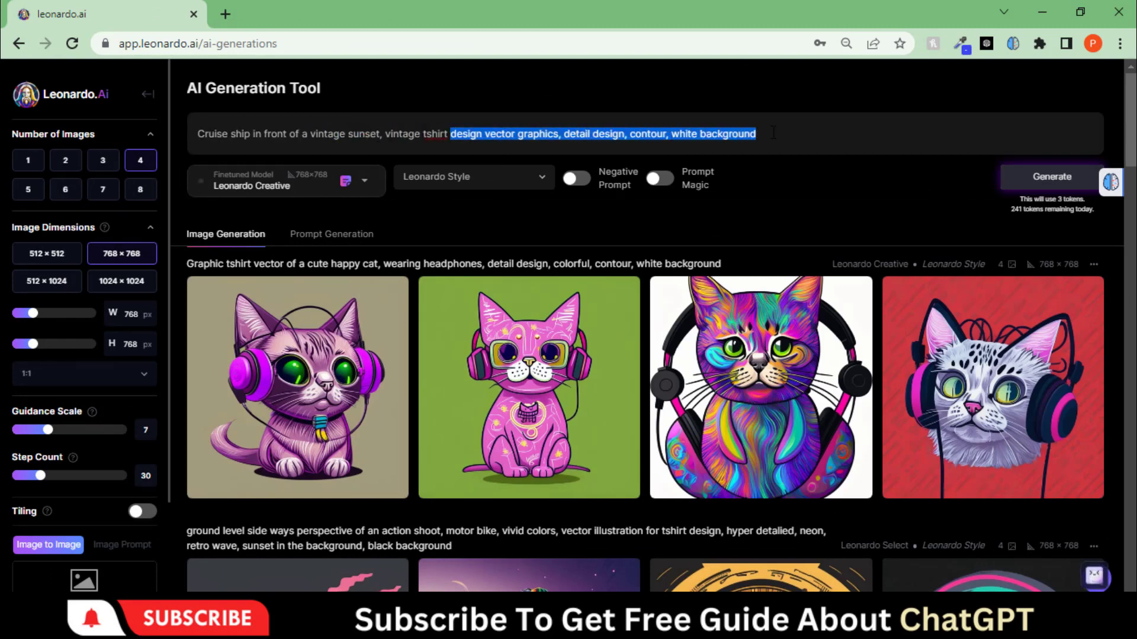
click(757, 133)
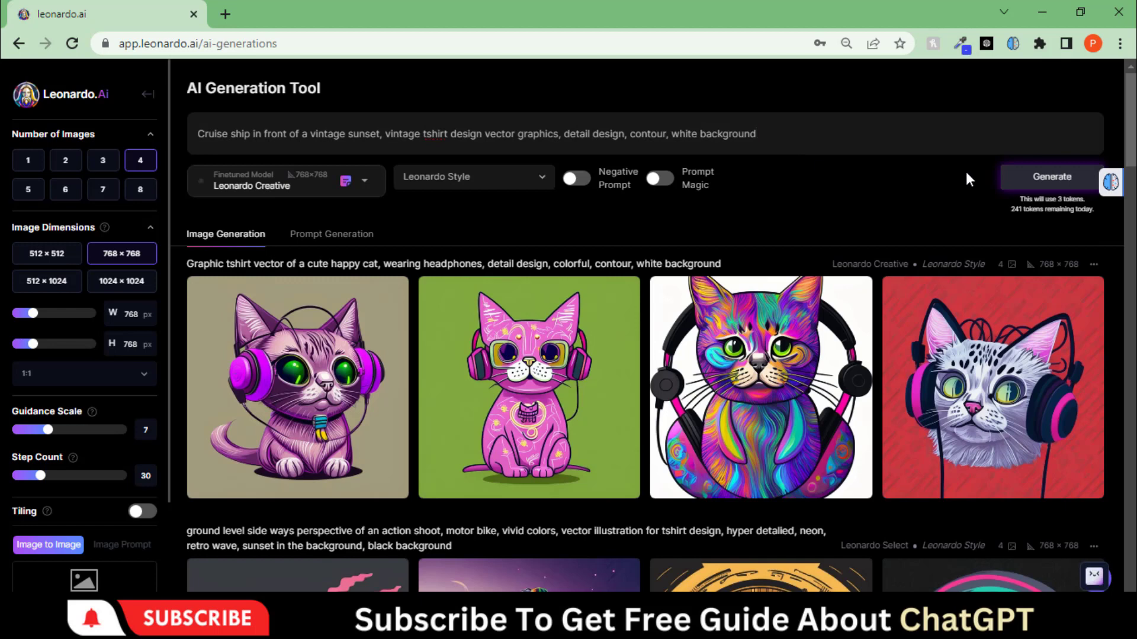
click(1078, 179)
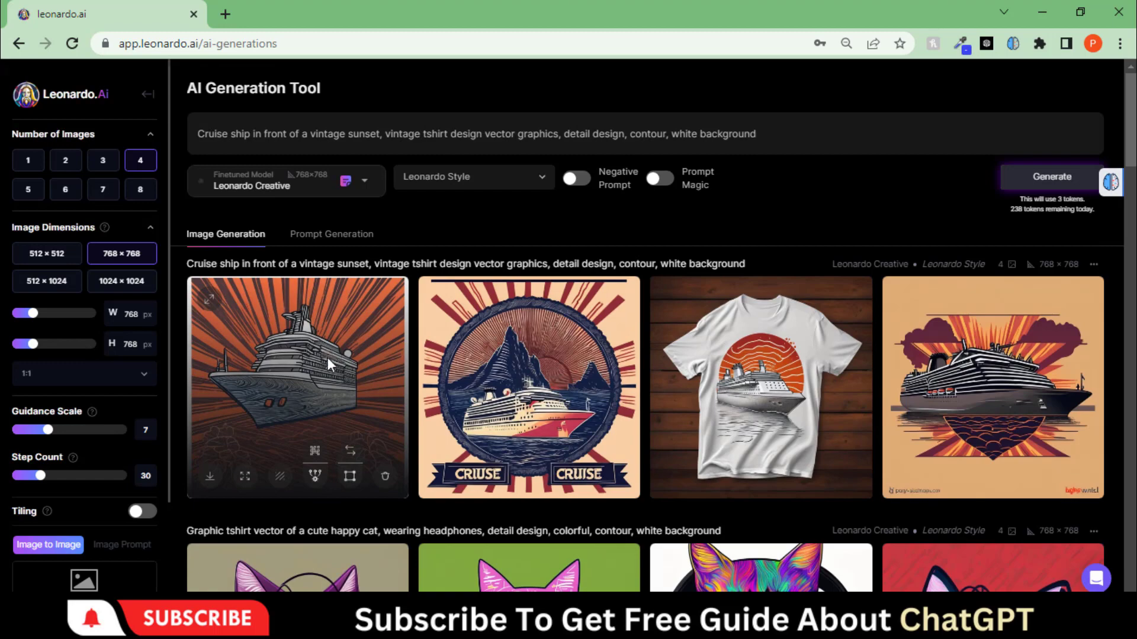
View each generated cruise ship design enlarged, one after another, and close the image viewer.
click(328, 358)
click(827, 332)
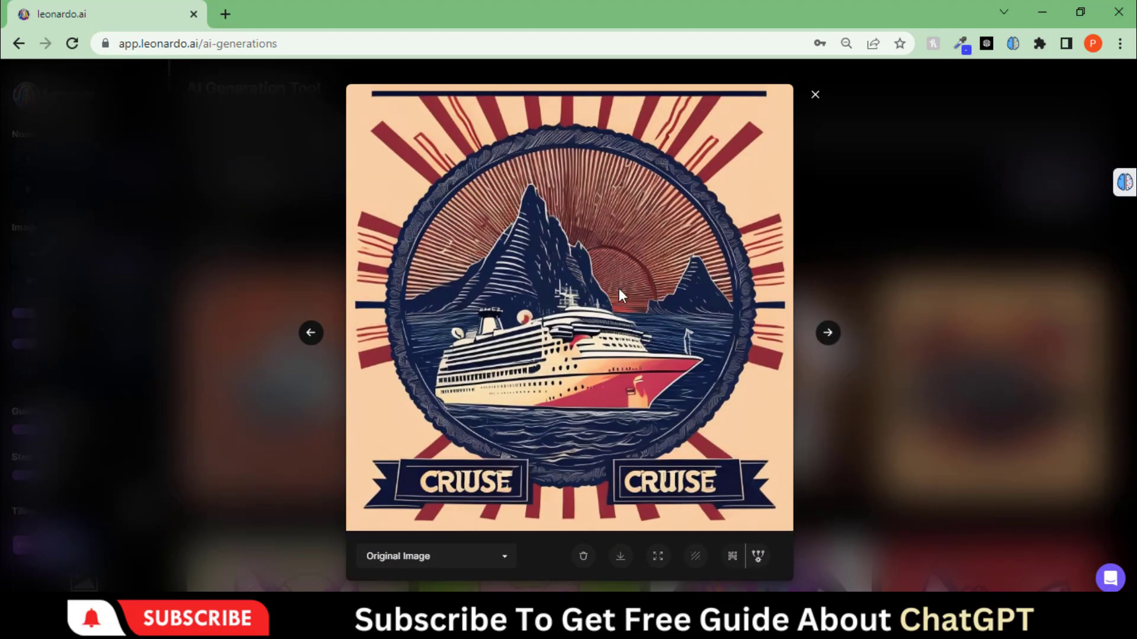
click(827, 333)
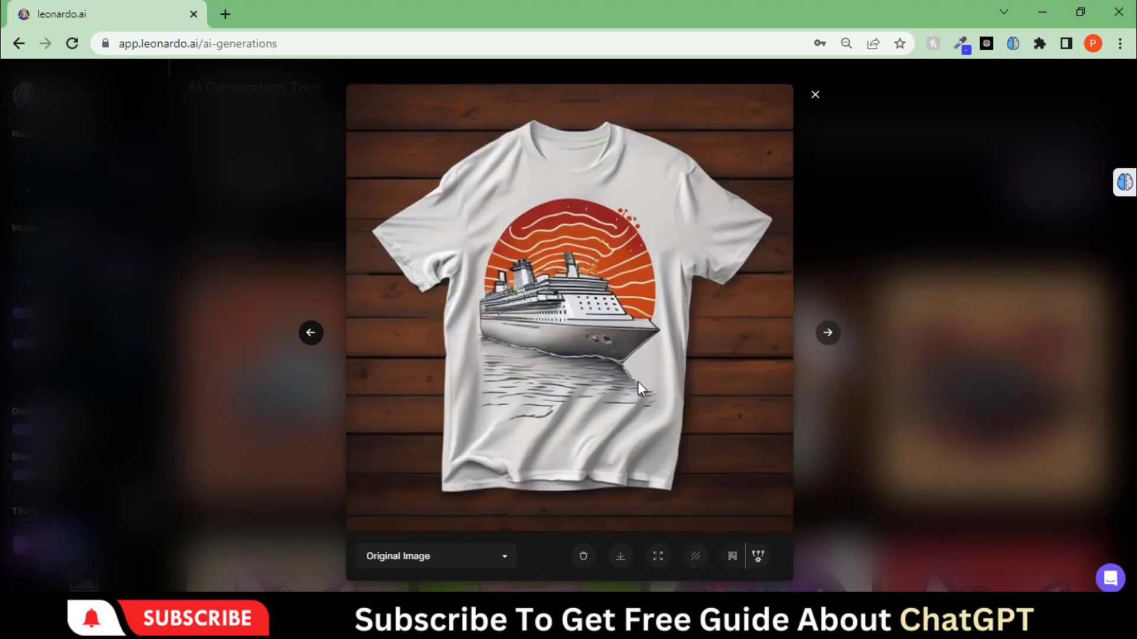
click(827, 333)
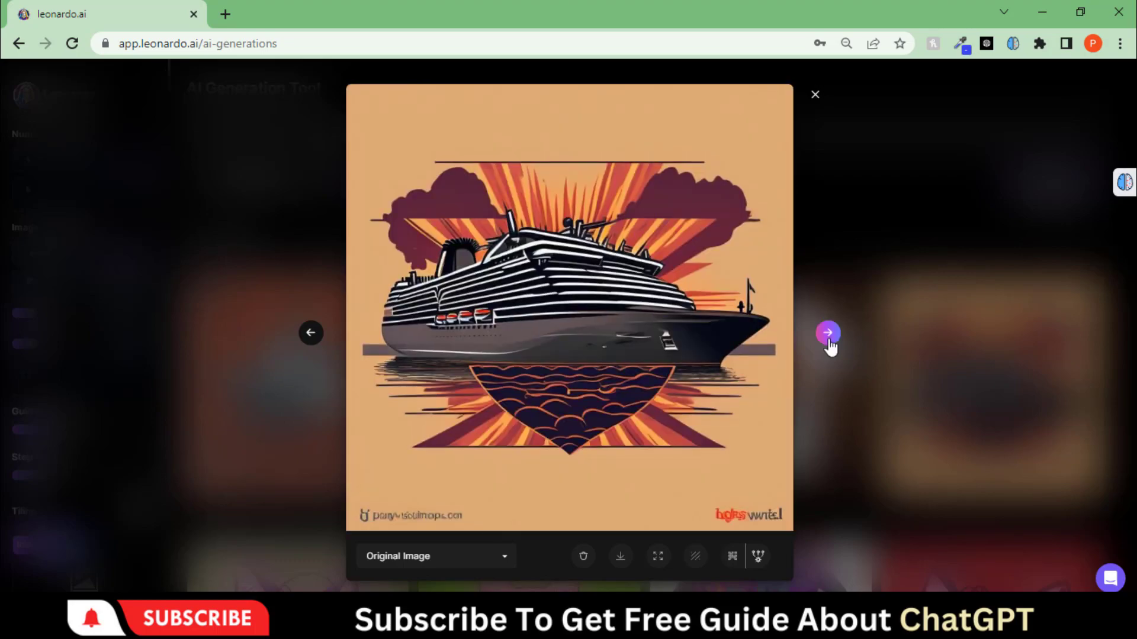
click(827, 333)
click(815, 96)
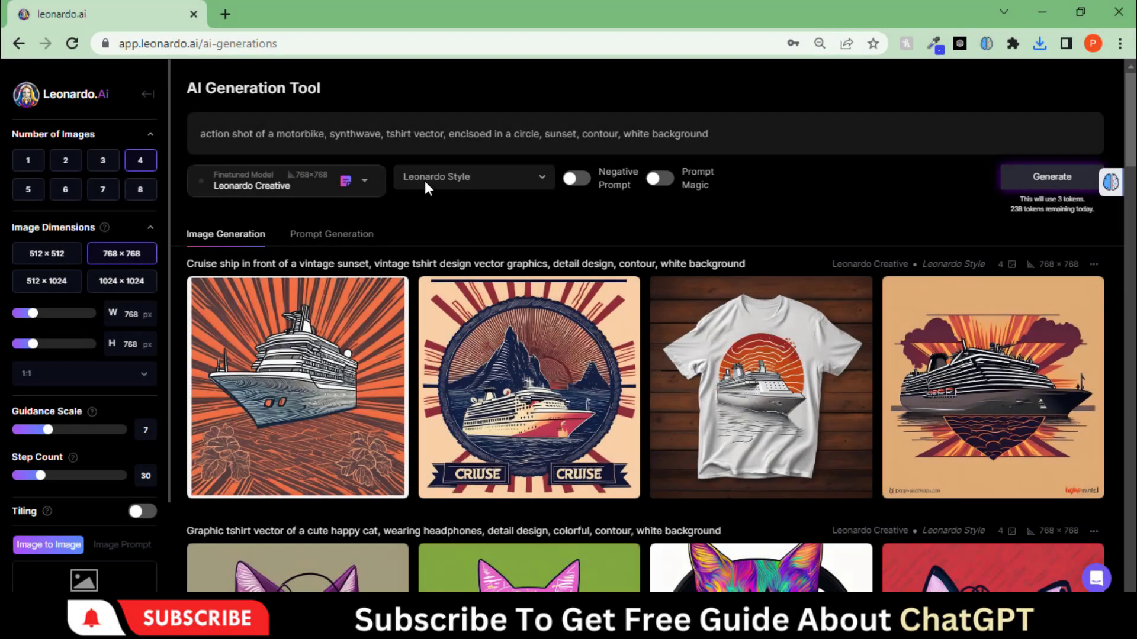
Generate four images from "action shot of a motorbike, synthwave, tshirt vector, enclsoed in a circle, sunset, contour, white background".
drag(199, 130, 461, 134)
triple_click(360, 128)
click(382, 134)
key(BackSpace)
click(474, 133)
click(1022, 182)
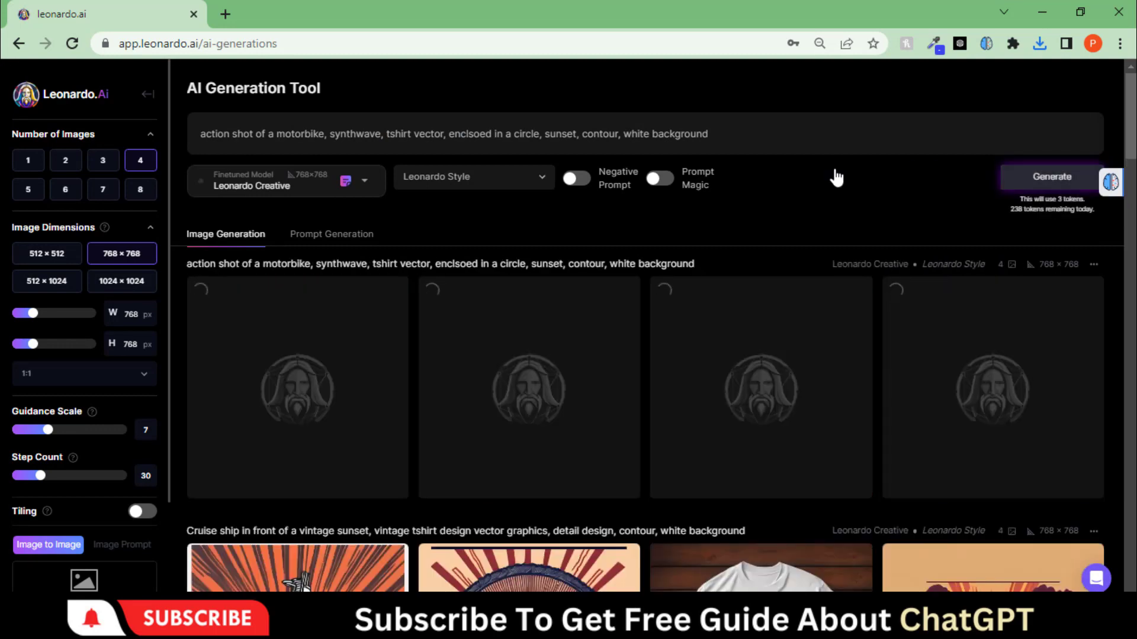
View the generated motorbike designs enlarged, one after another, and close the image viewer.
click(310, 358)
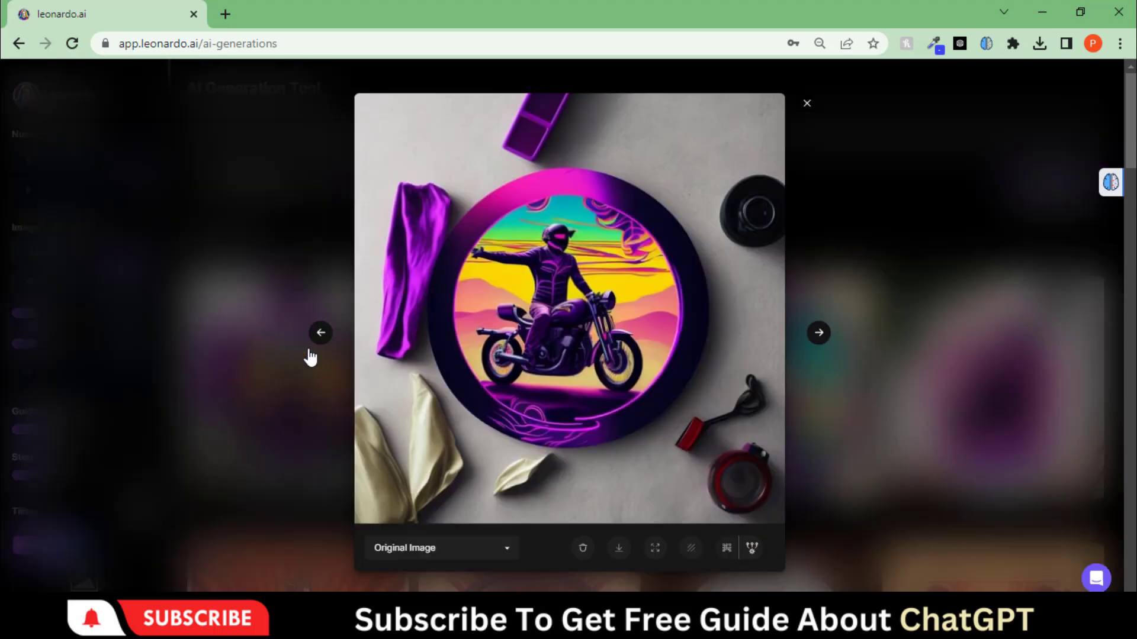
click(825, 336)
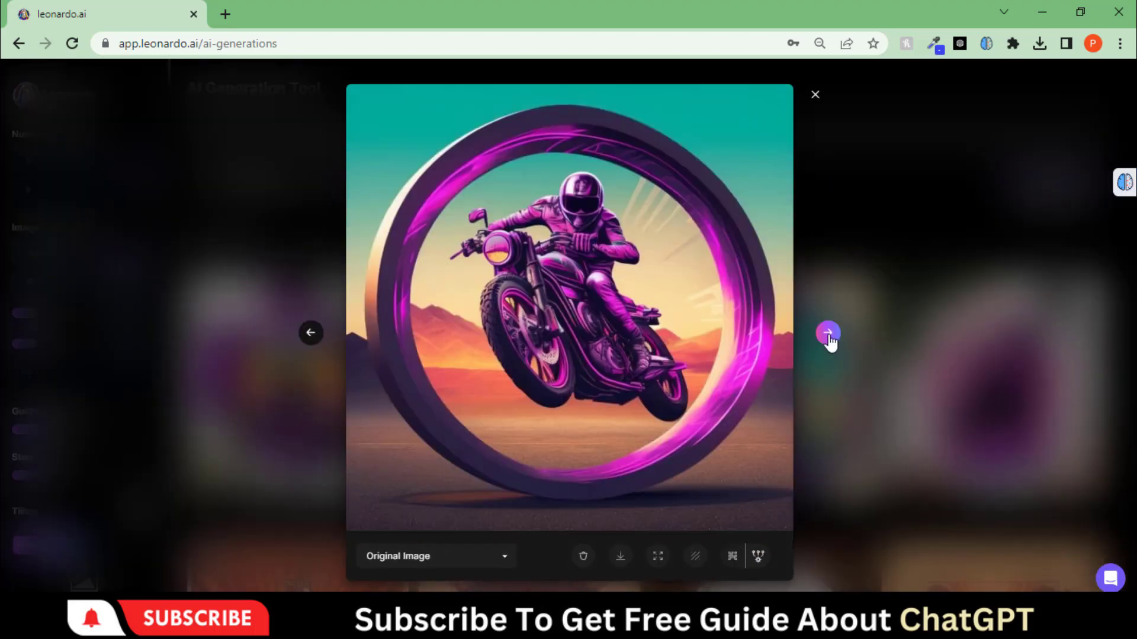
click(829, 335)
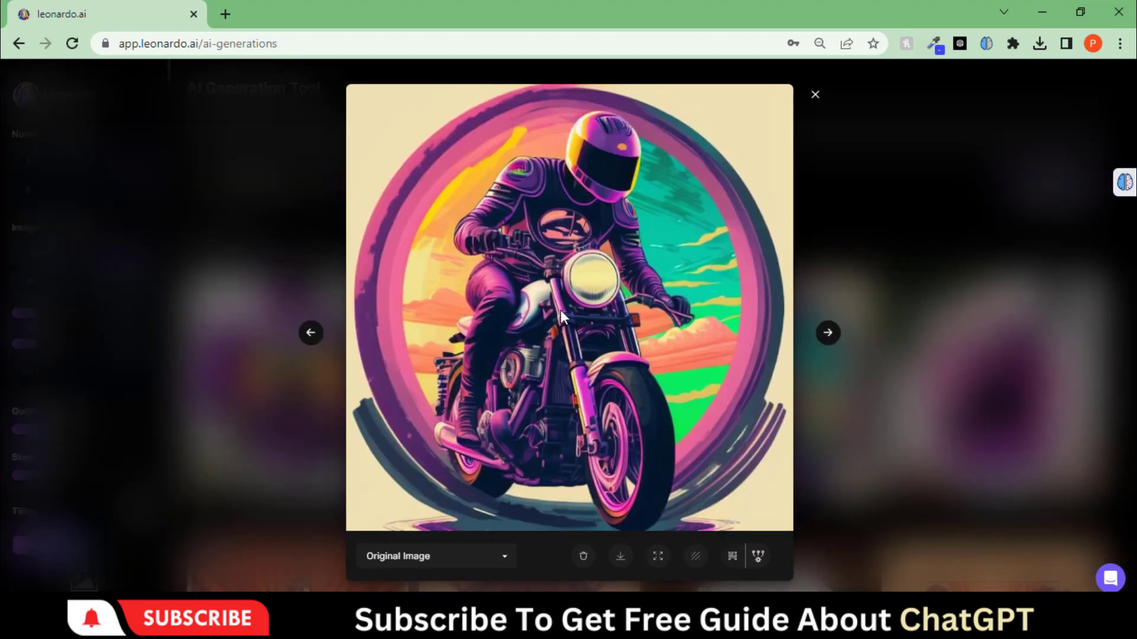
key(Escape)
Generate four images from "kawaii cute happy cat wearing headphones, professional tshirt design vector, contour, white background".
key(ctrl+a)
text(kawaii cute happy cat wearing headphones, professional tshirt design vector, contour, white background)
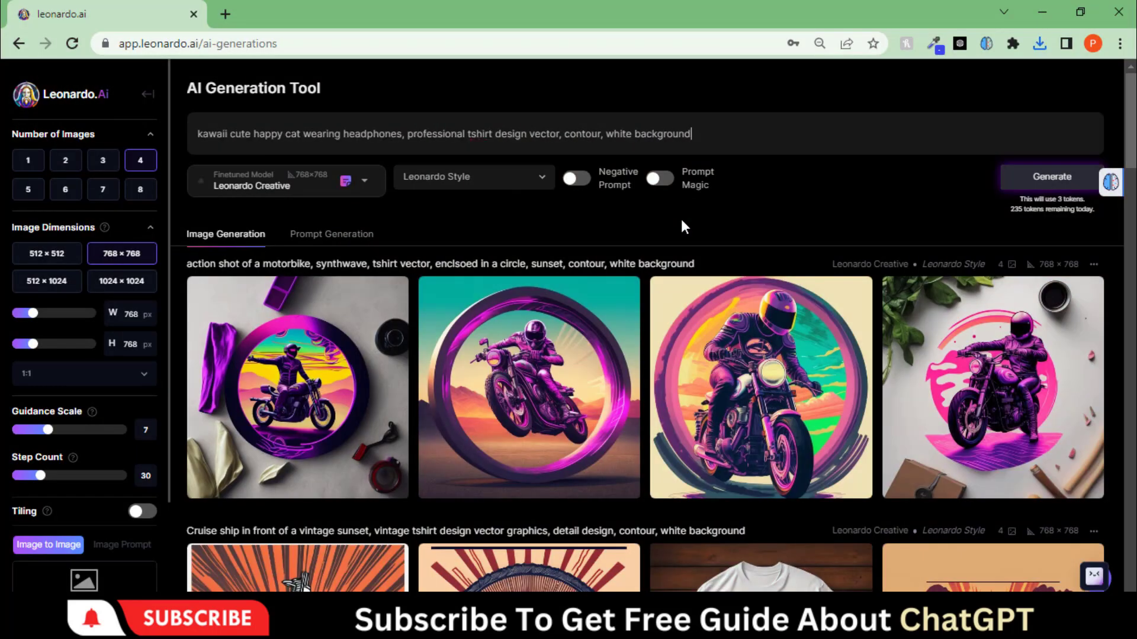
drag(199, 130, 541, 132)
click(408, 127)
click(417, 144)
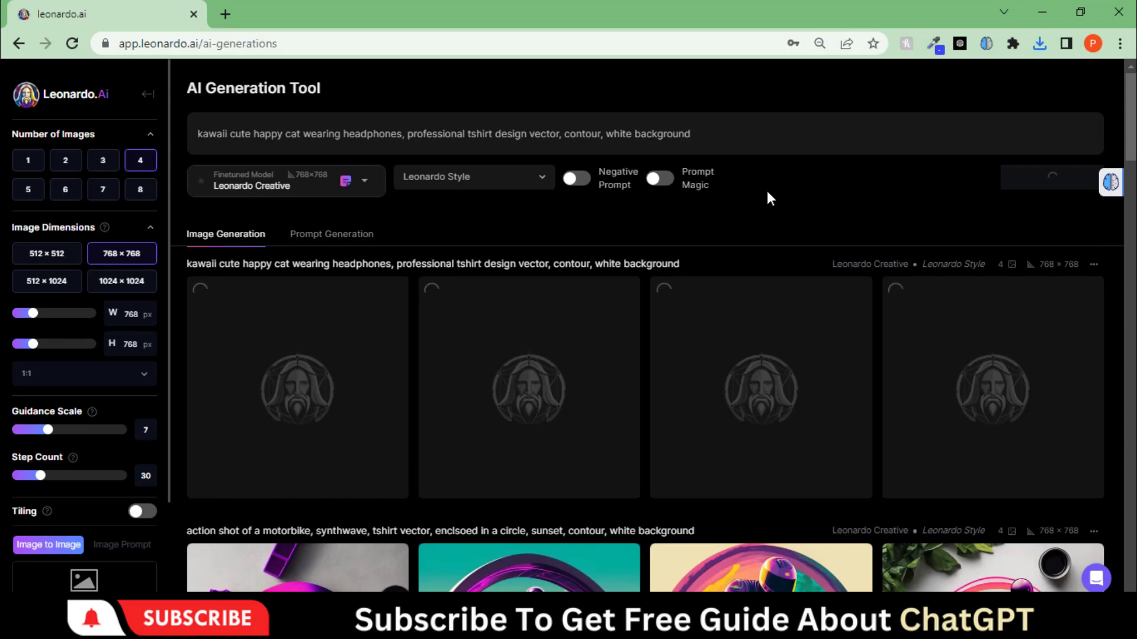
View the generated kawaii cat designs enlarged, one after another, and return to the generation page.
click(231, 284)
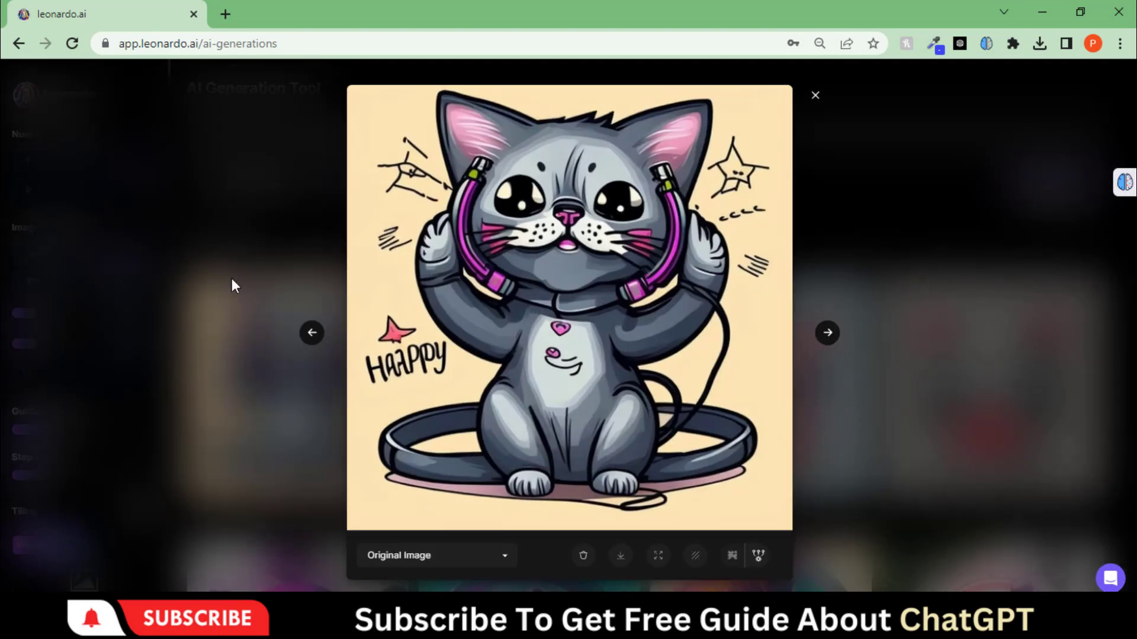
click(829, 333)
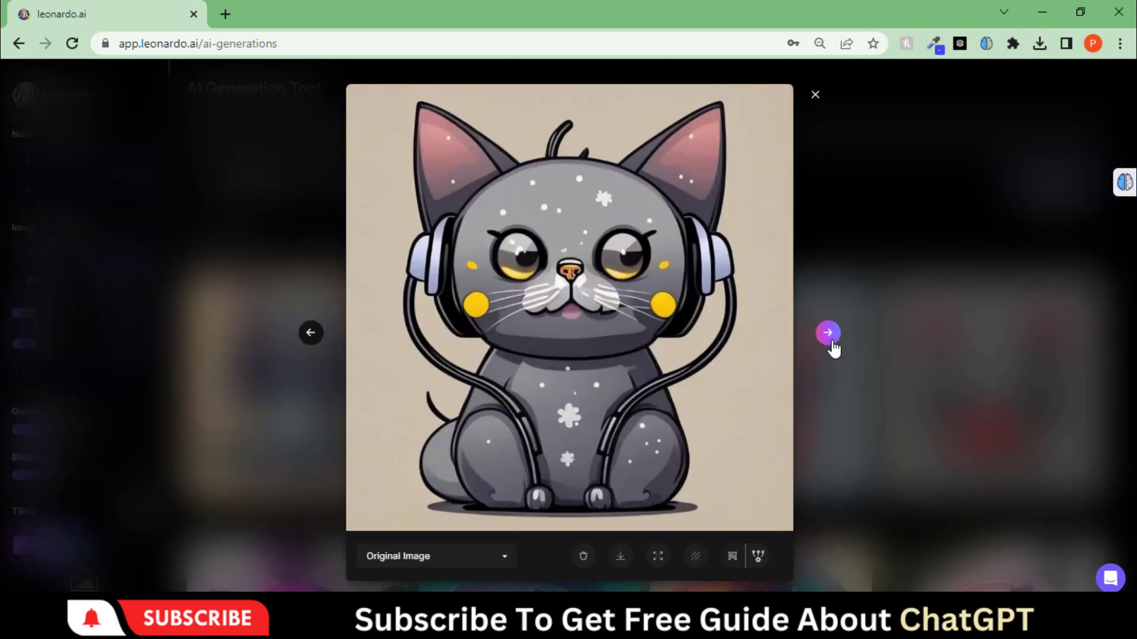
click(830, 338)
click(830, 338)
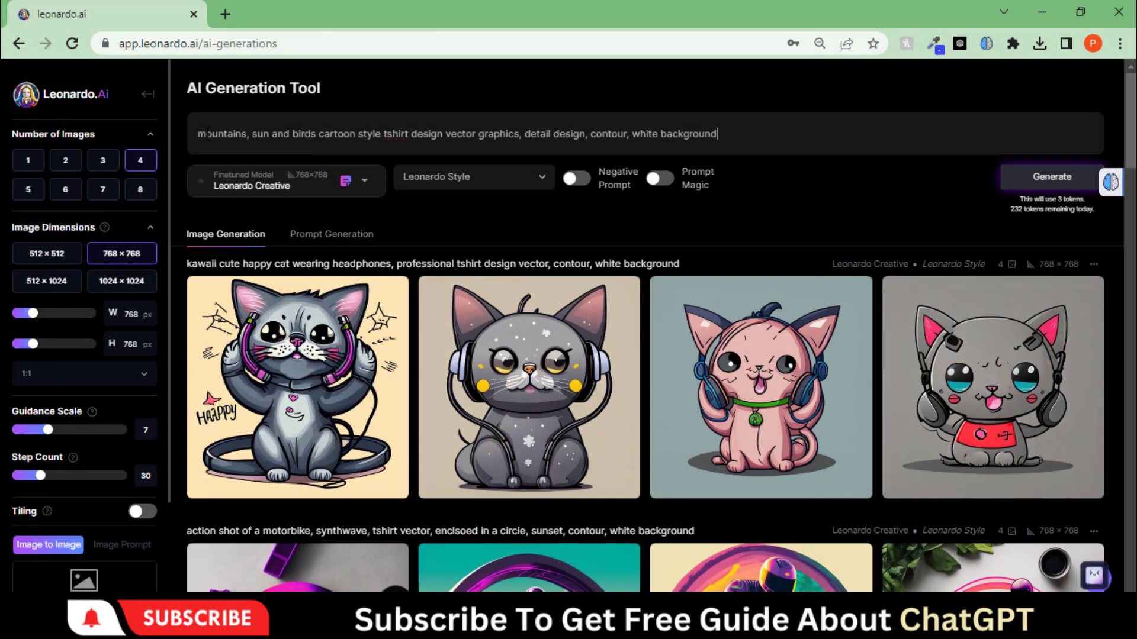
Generate four images from "mountains, sun and birds cartoon style tshirt design vector graphics, detail design, contour, white background".
drag(198, 134, 381, 133)
click(373, 134)
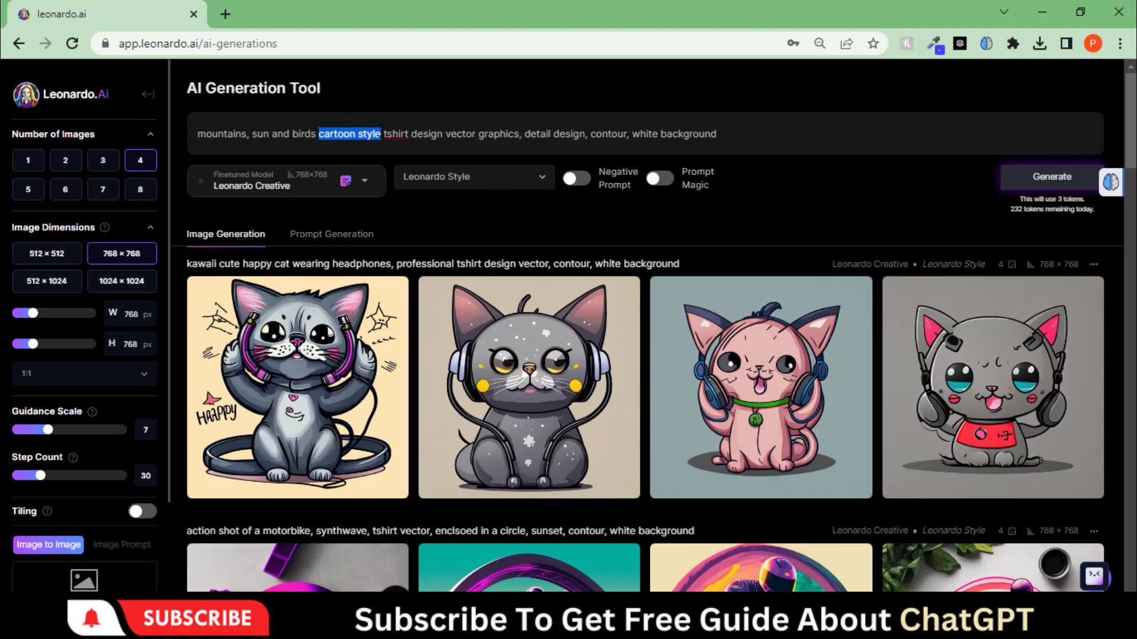
double_click(396, 134)
double_click(497, 134)
click(756, 133)
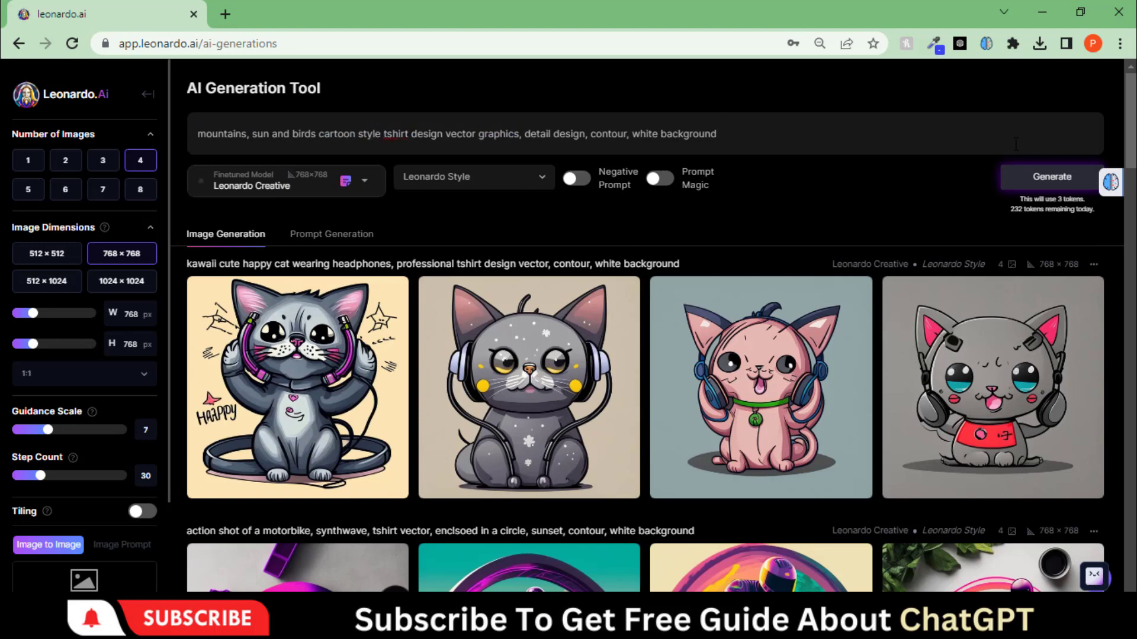
key(Return)
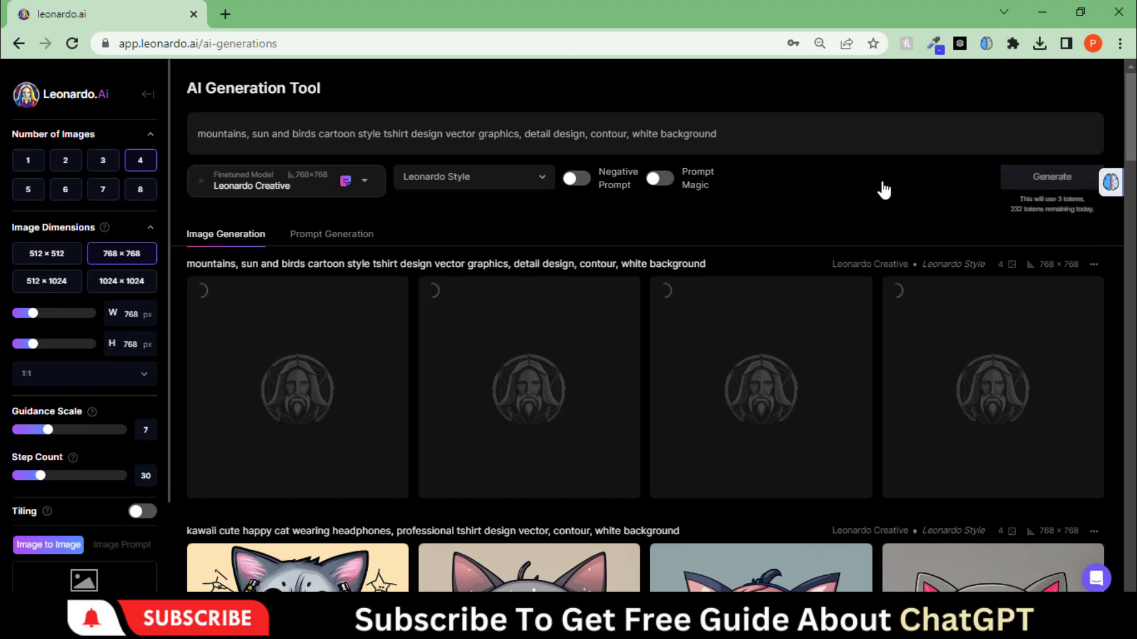
View each generated mountain design enlarged, one after another, and close the image viewer.
click(342, 338)
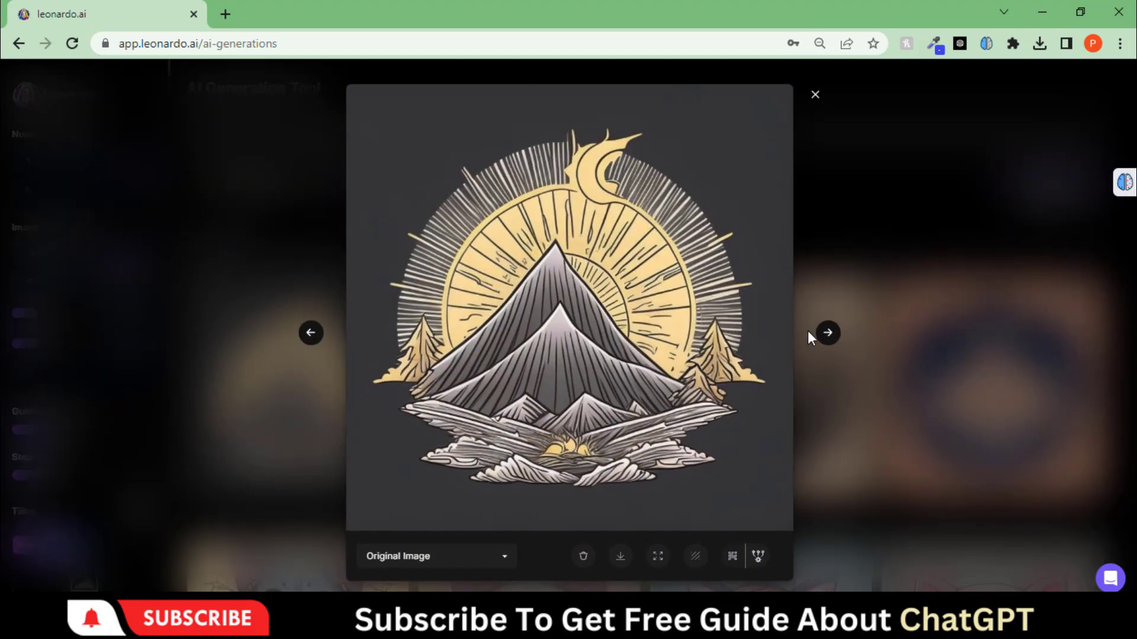
click(832, 332)
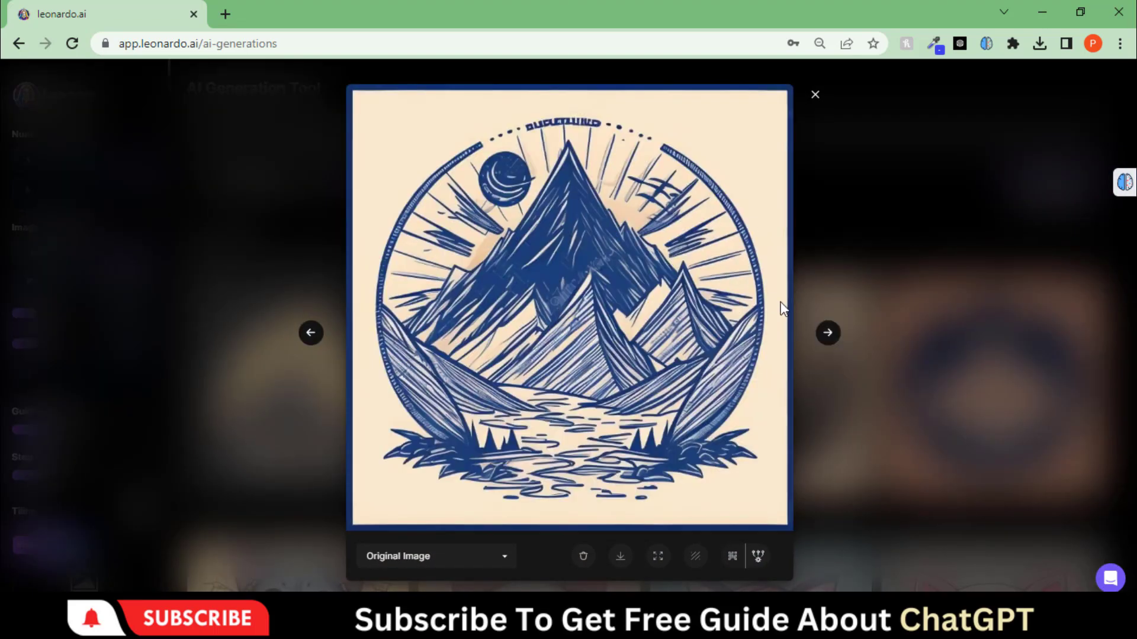
click(827, 333)
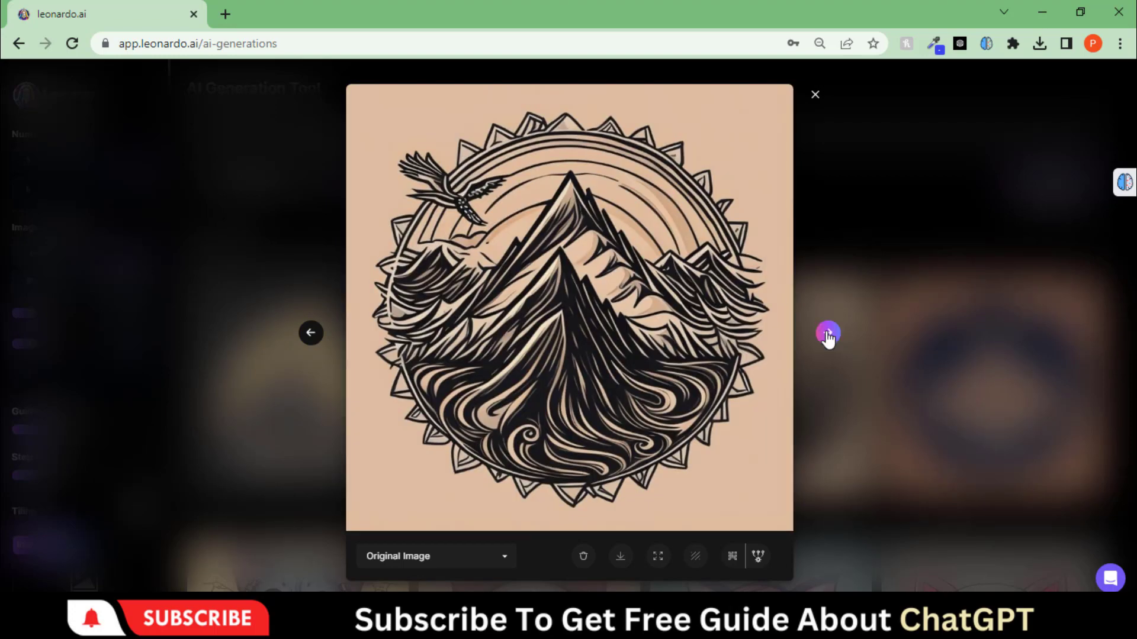
click(827, 333)
click(827, 334)
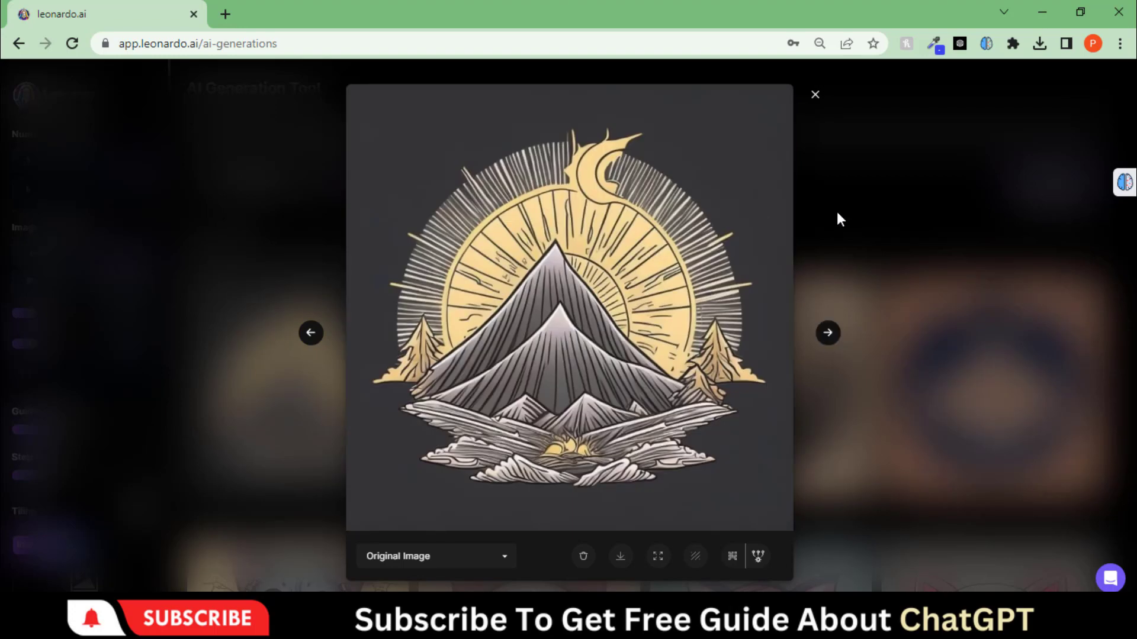
click(832, 212)
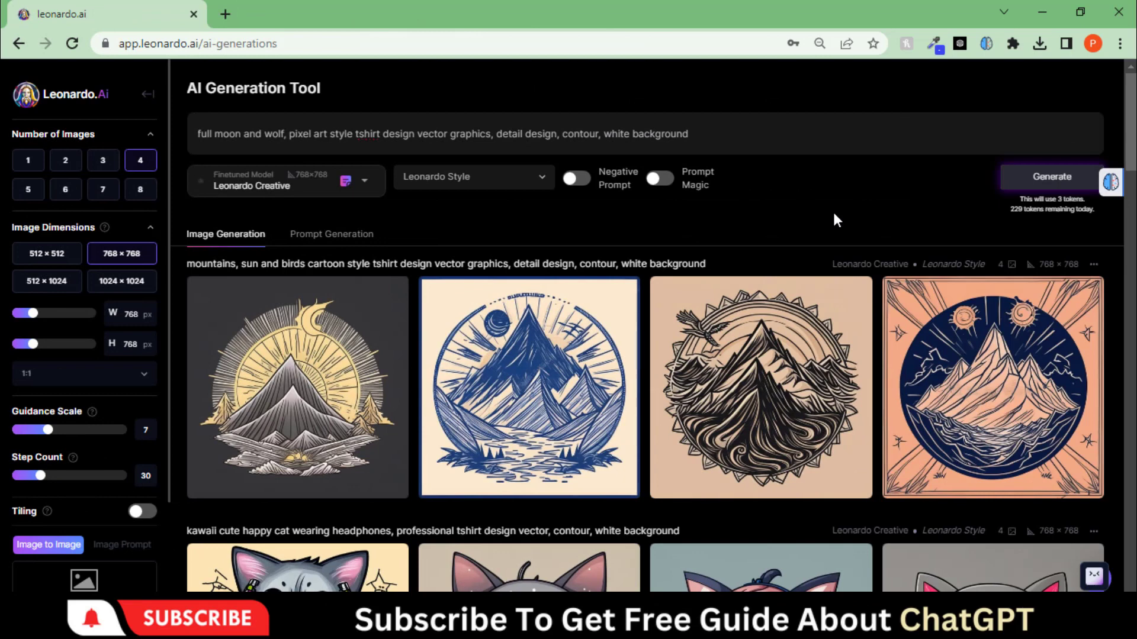
Generate four images from "full moon and wolf, pixel art style tshirt design vector graphics, detail design, contour, white background".
drag(195, 140, 689, 134)
click(720, 141)
click(1053, 178)
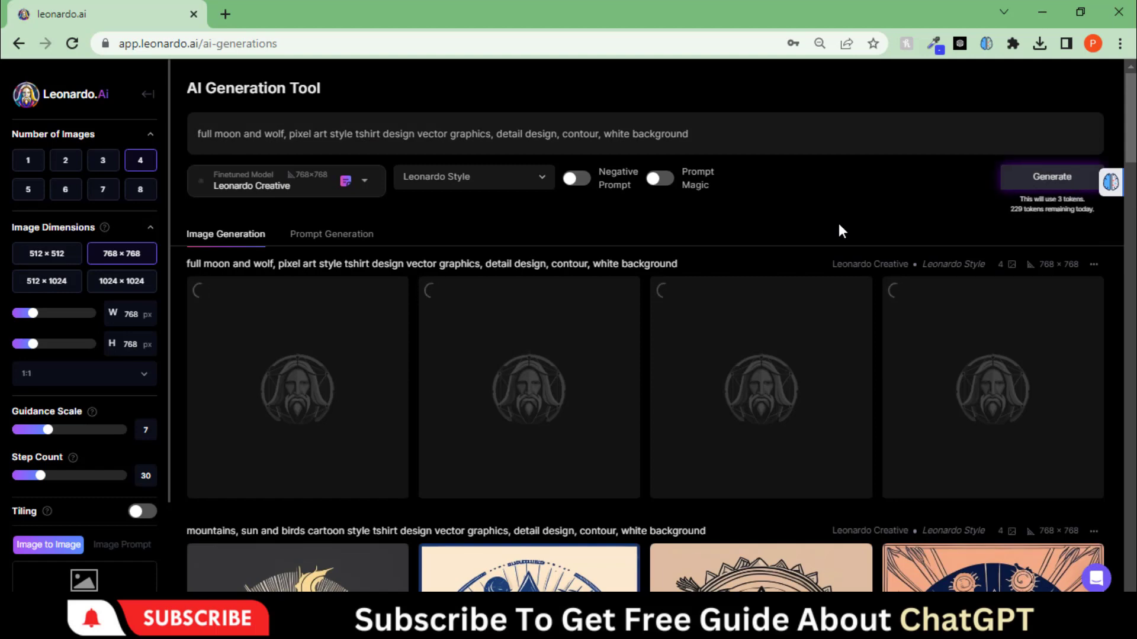
View each generated wolf and full moon design enlarged, one after another, and close the image viewer.
click(299, 377)
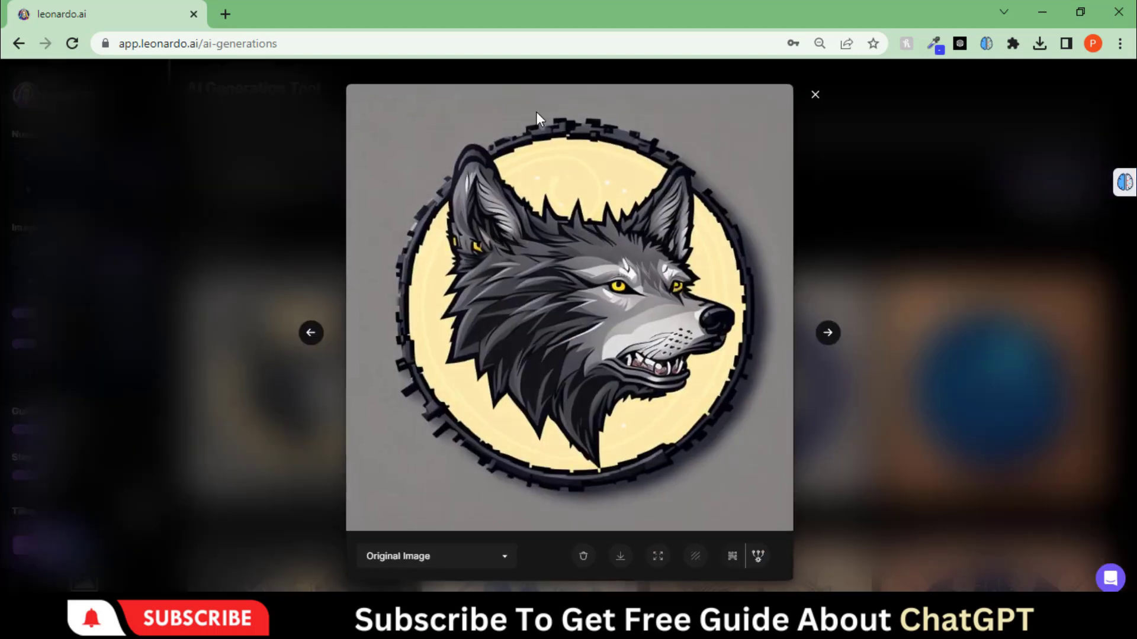
click(828, 333)
click(827, 332)
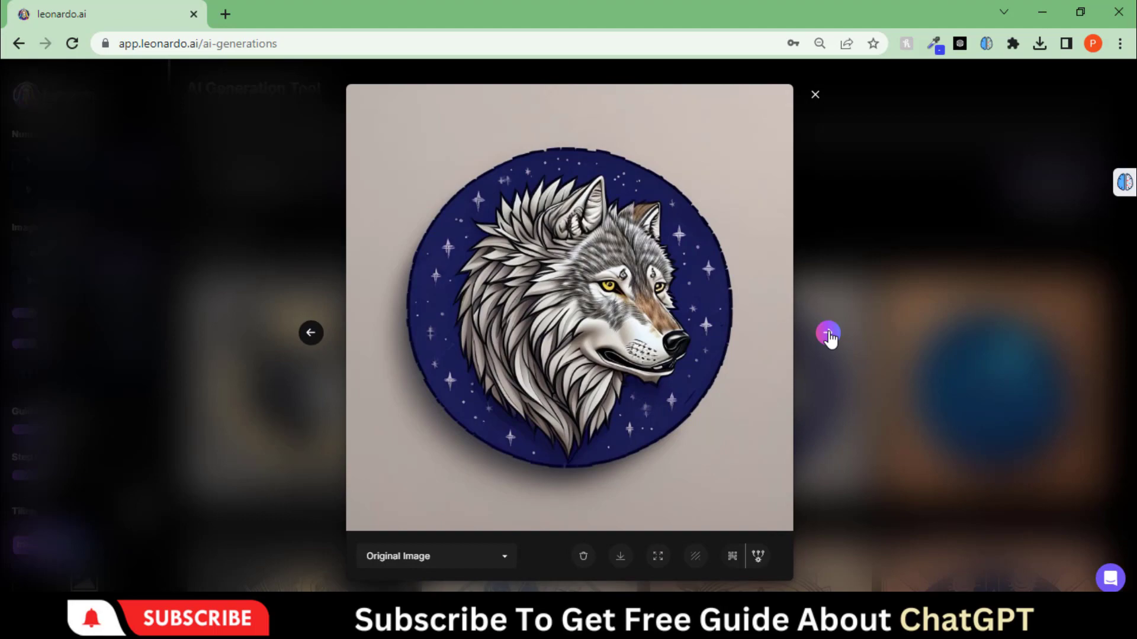
click(828, 333)
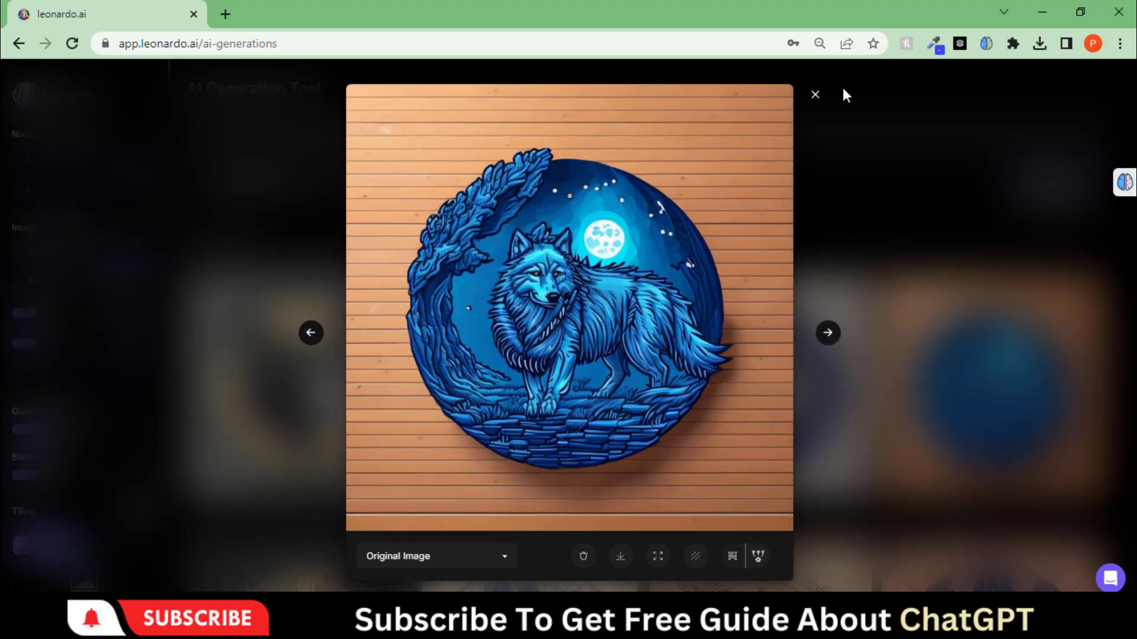
click(816, 95)
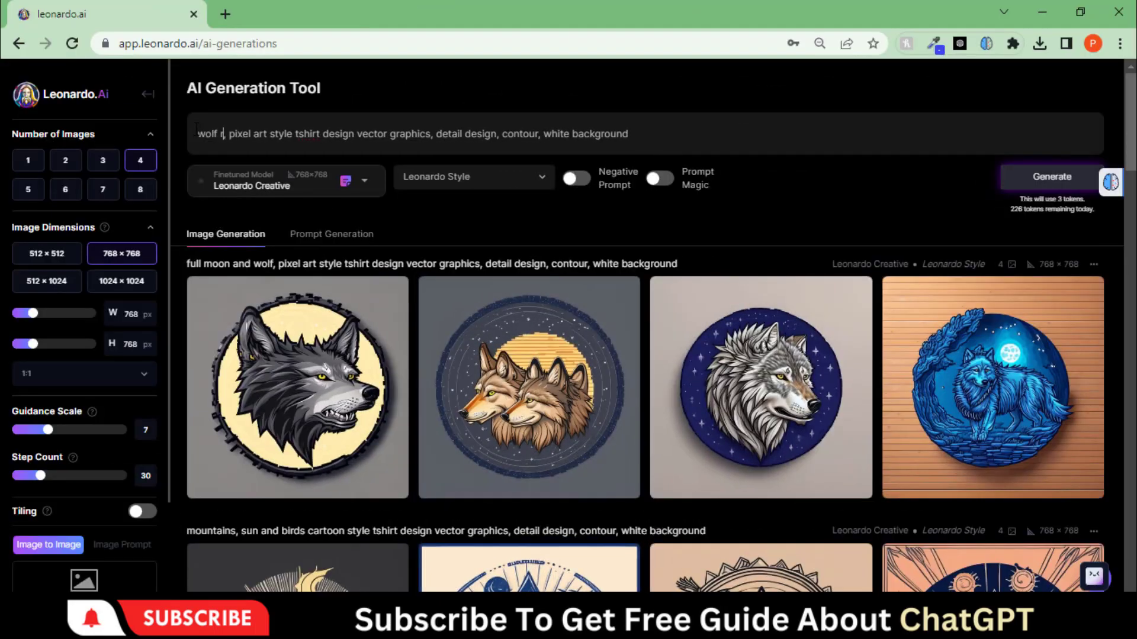
Change the prompt's subject to "wolf roaring on the moon" and generate four images with the Leonardo Select model.
text(oaring on the moon)
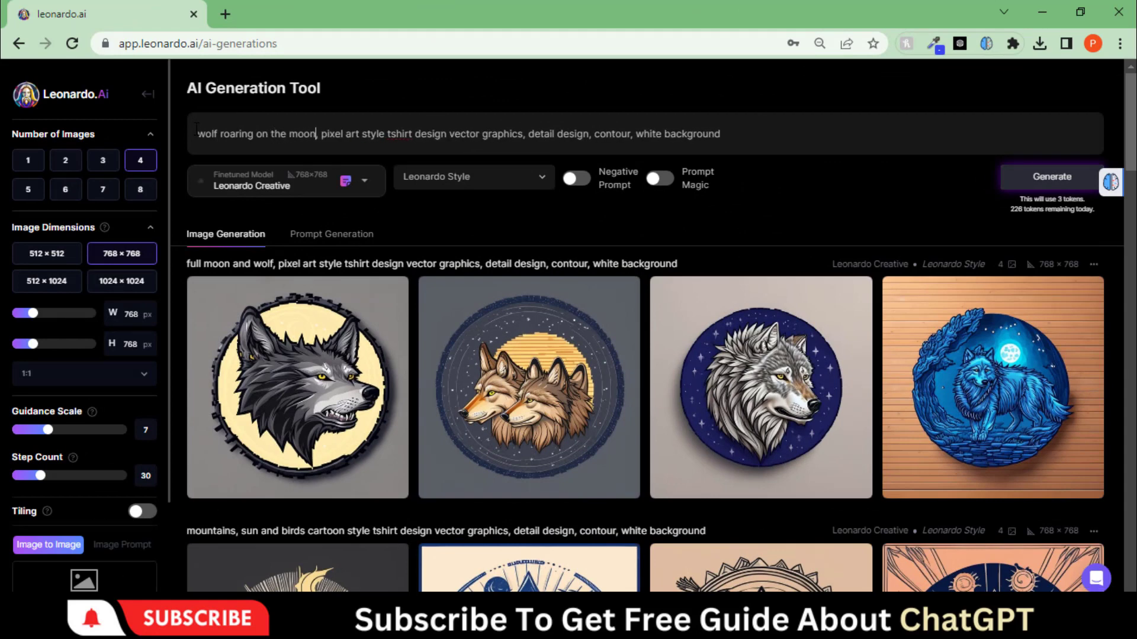
click(291, 191)
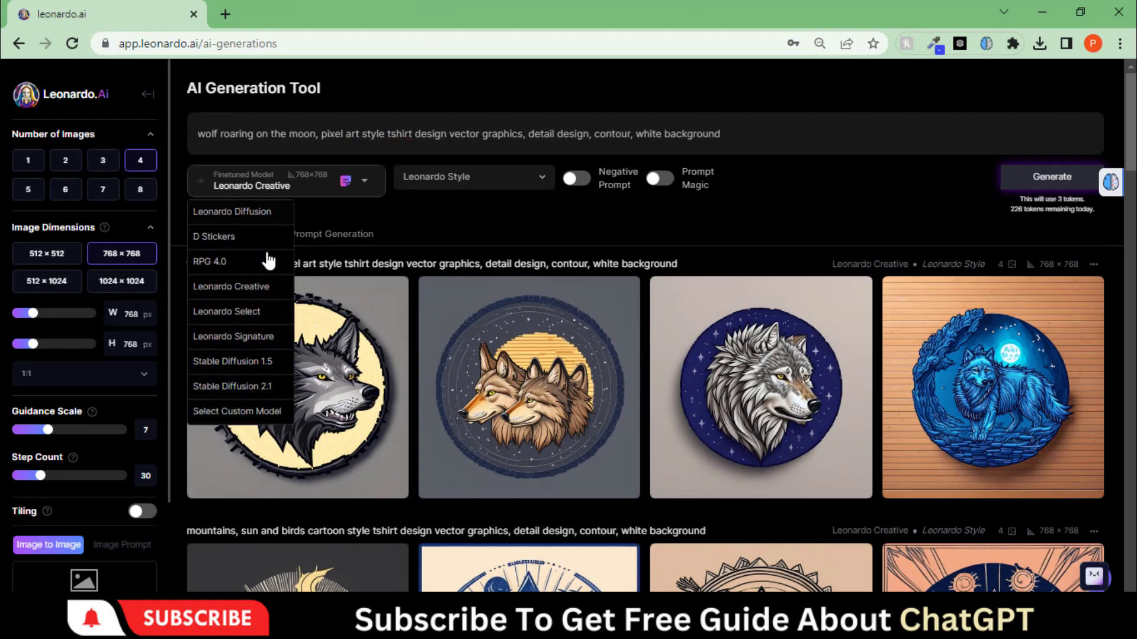
click(234, 312)
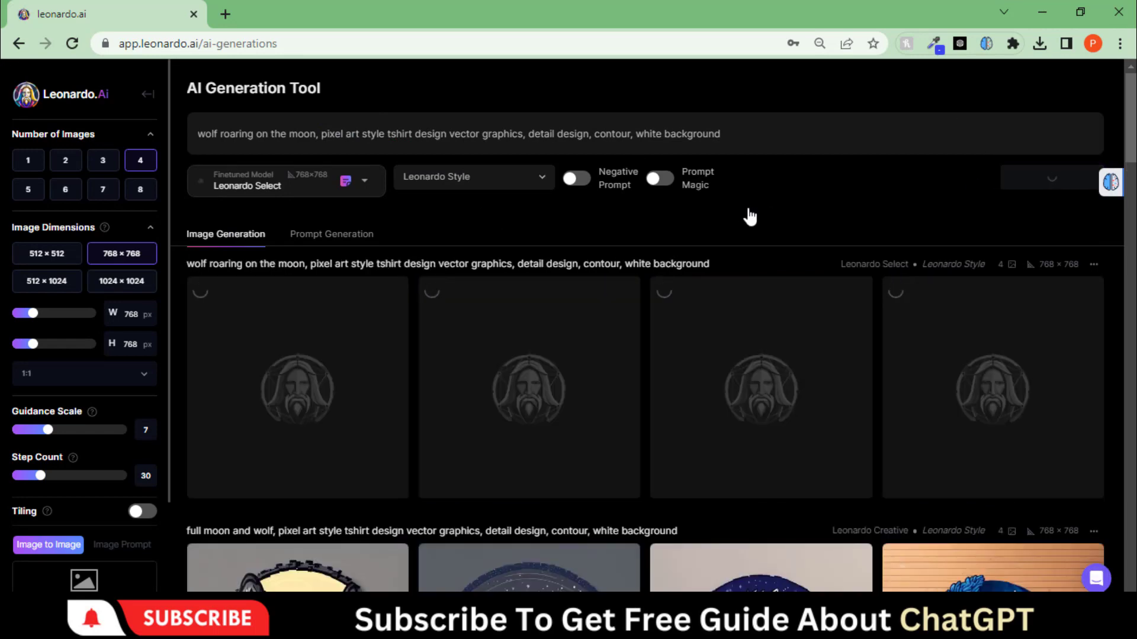
View the generated "wolf roaring on the moon" designs enlarged, one after another, and close the image viewer.
click(318, 373)
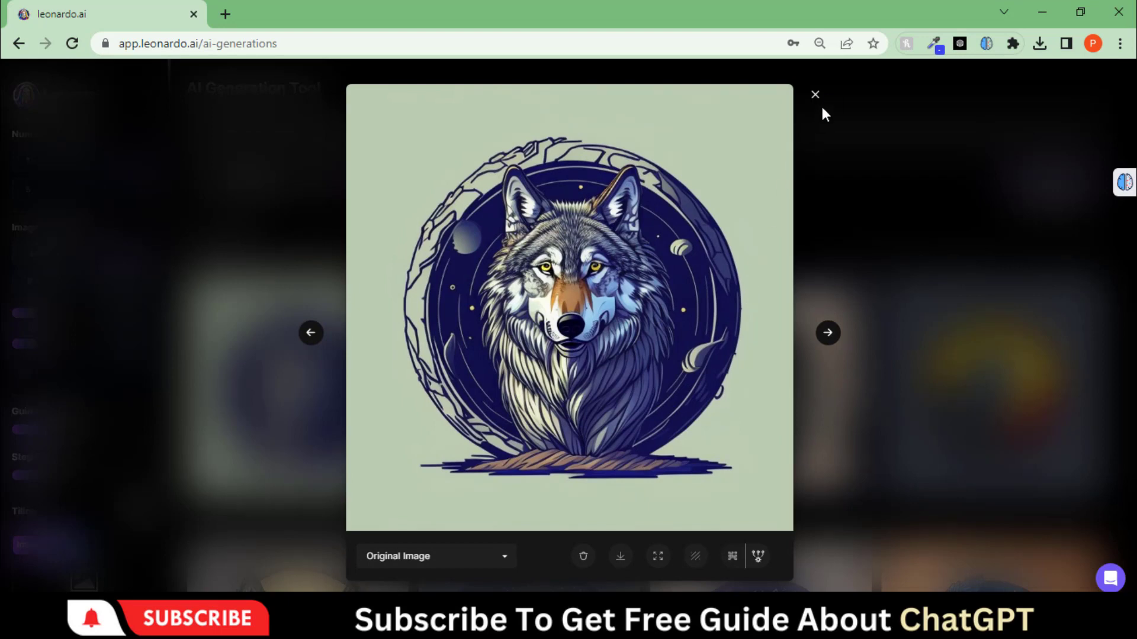
click(827, 333)
click(827, 333)
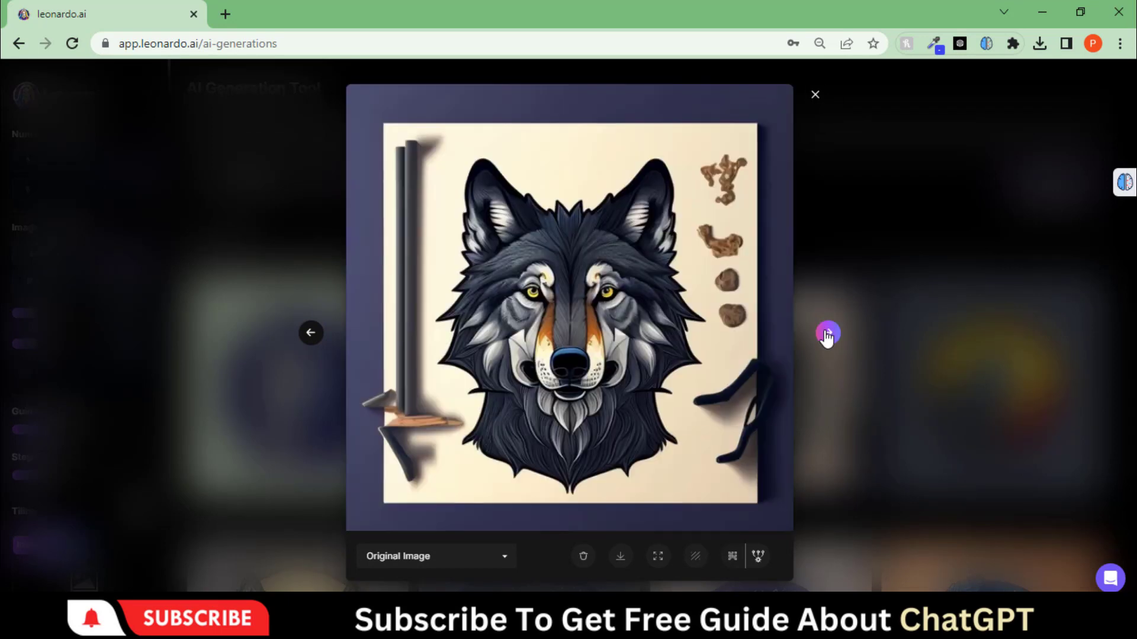
click(827, 334)
click(827, 333)
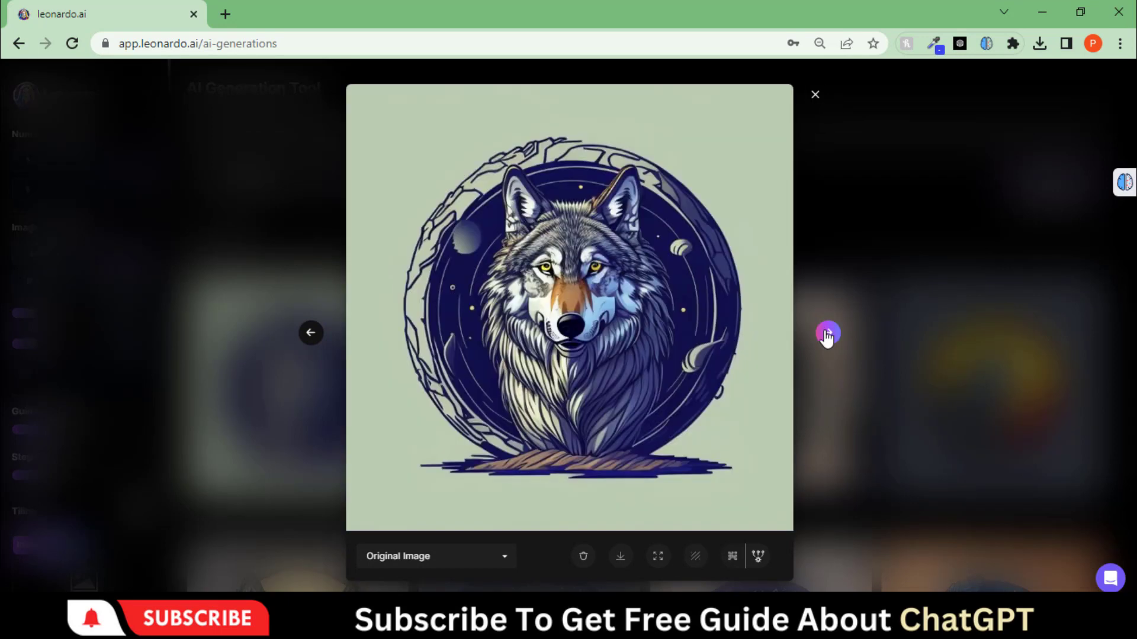
click(815, 95)
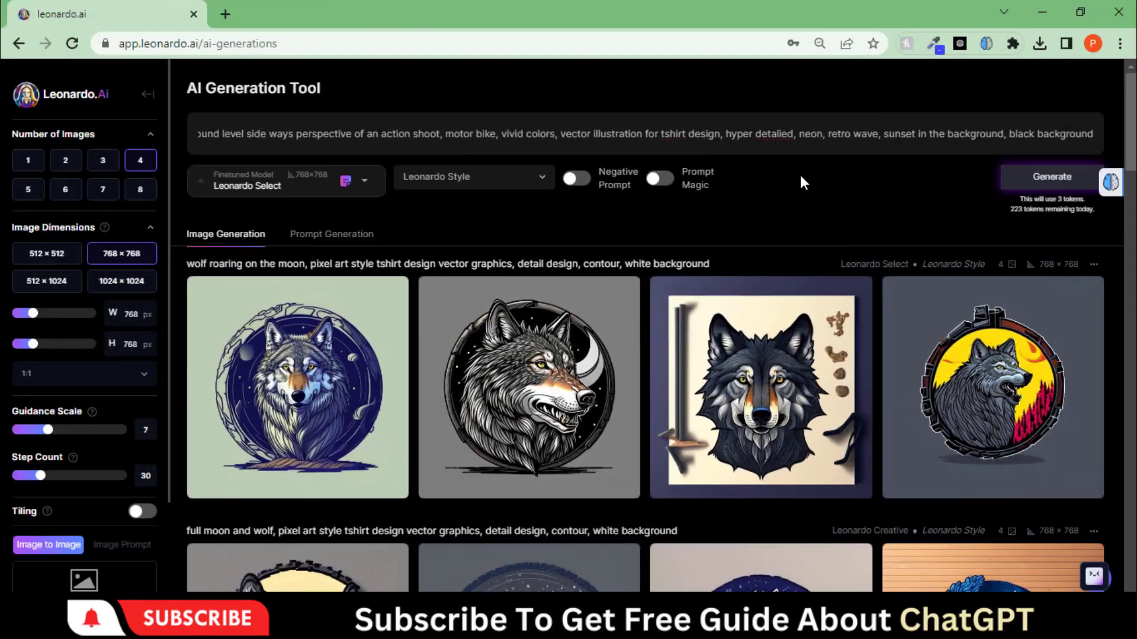
Generate four Leonardo Select images from the ground-level motor bike T-shirt prompt with vivid colors, neon, retro wave, sunset and black background.
click(800, 178)
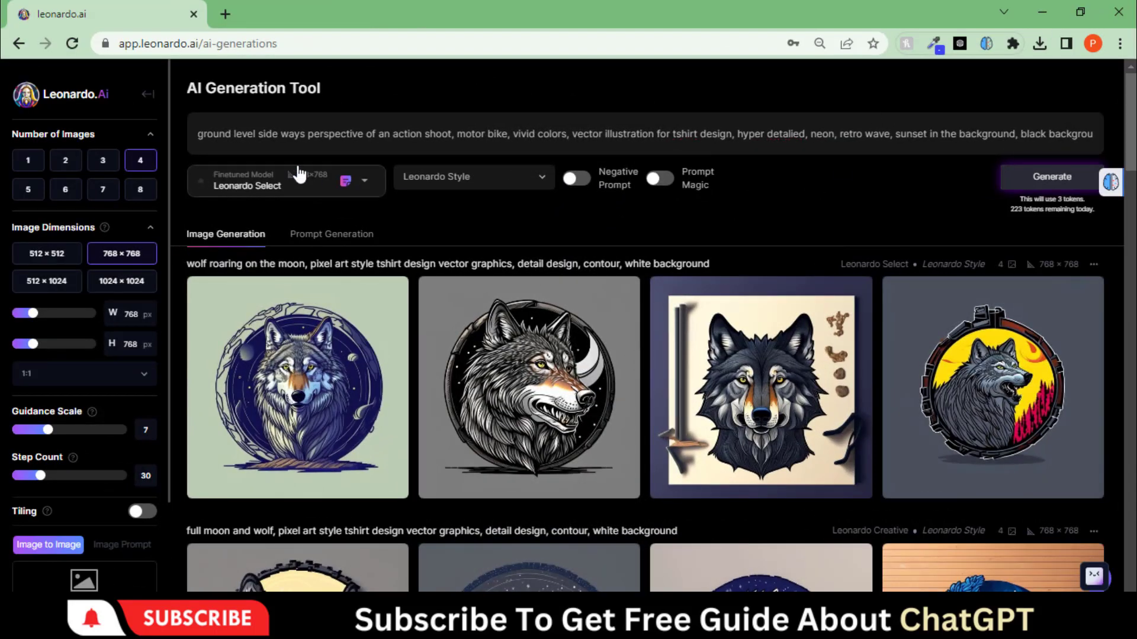
drag(199, 134, 451, 134)
click(558, 133)
key(ctrl+a)
click(795, 133)
drag(738, 134, 1095, 134)
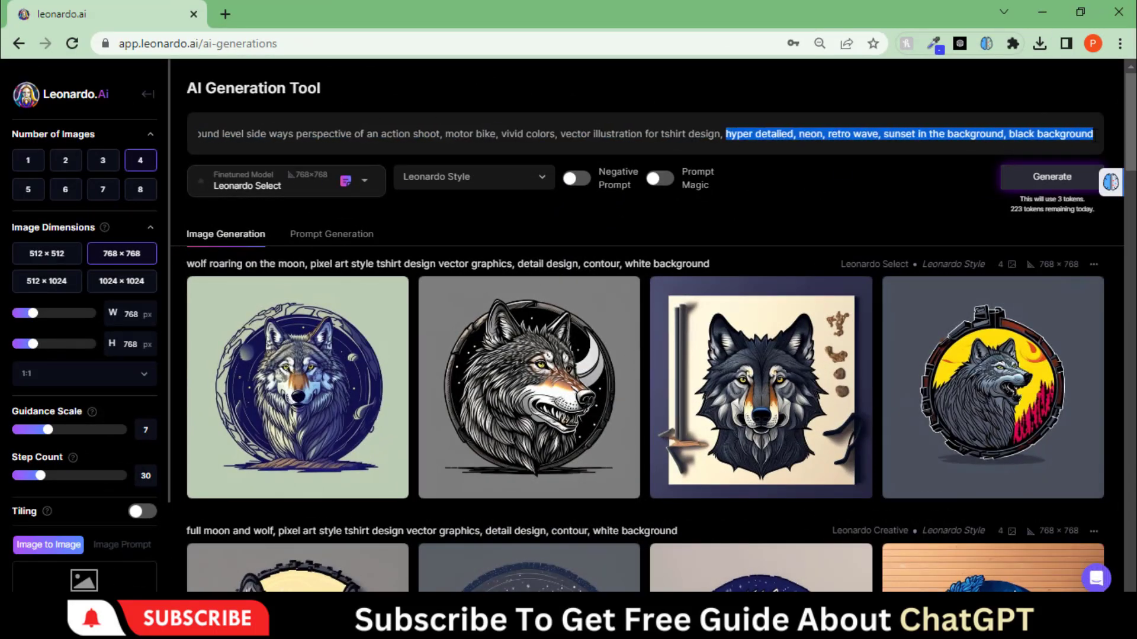
click(651, 134)
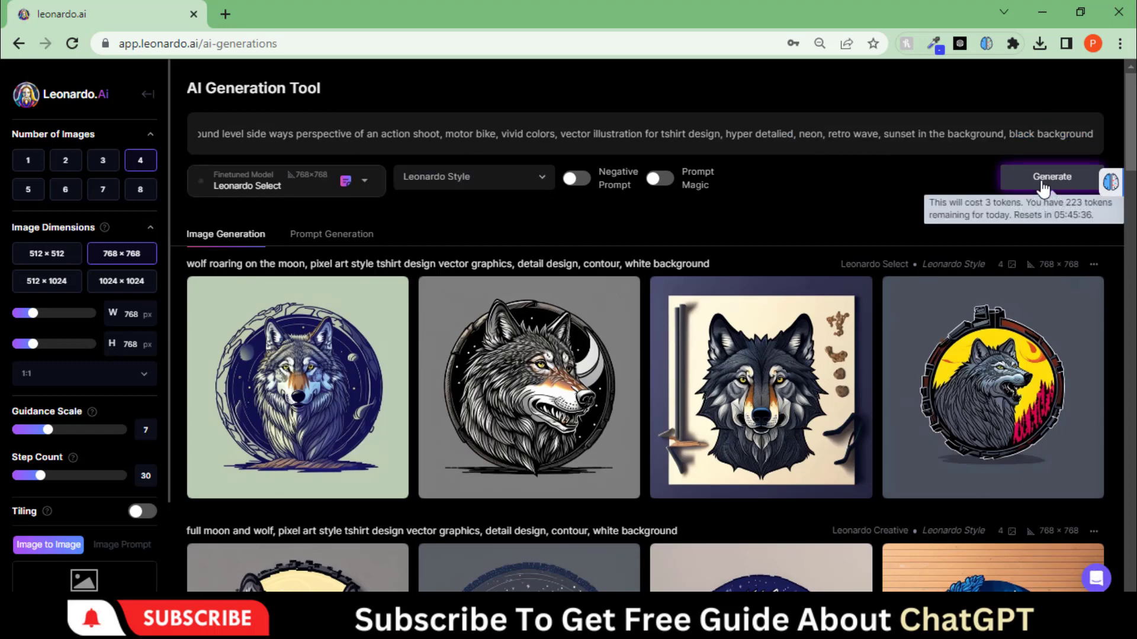
key(Return)
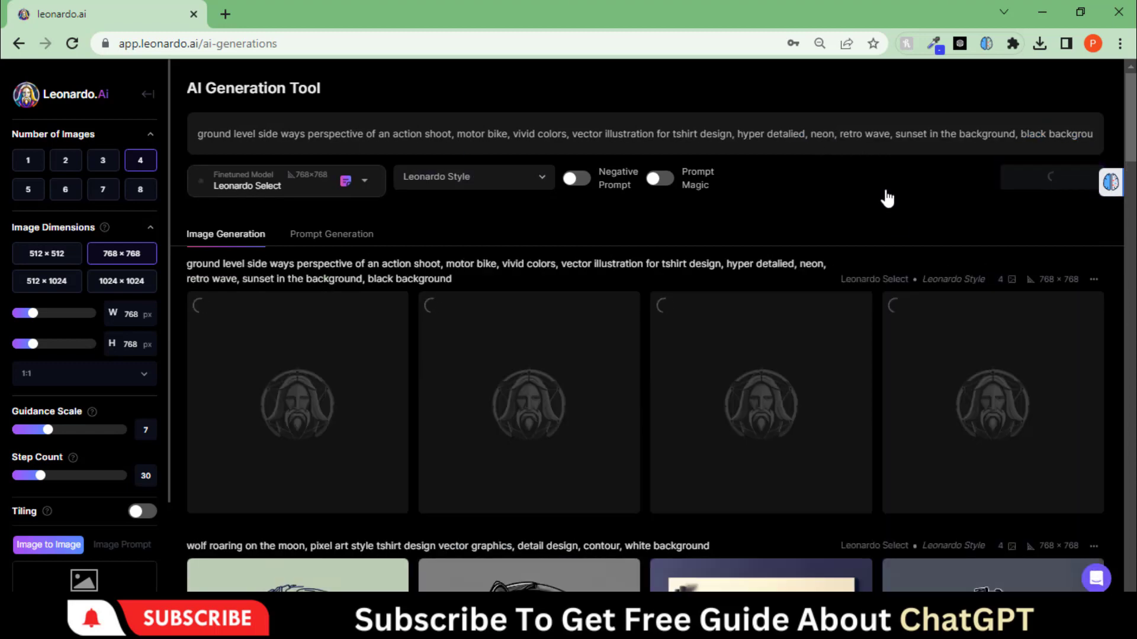
View each generated motor bike design enlarged, one after another, and close the image viewer.
click(342, 363)
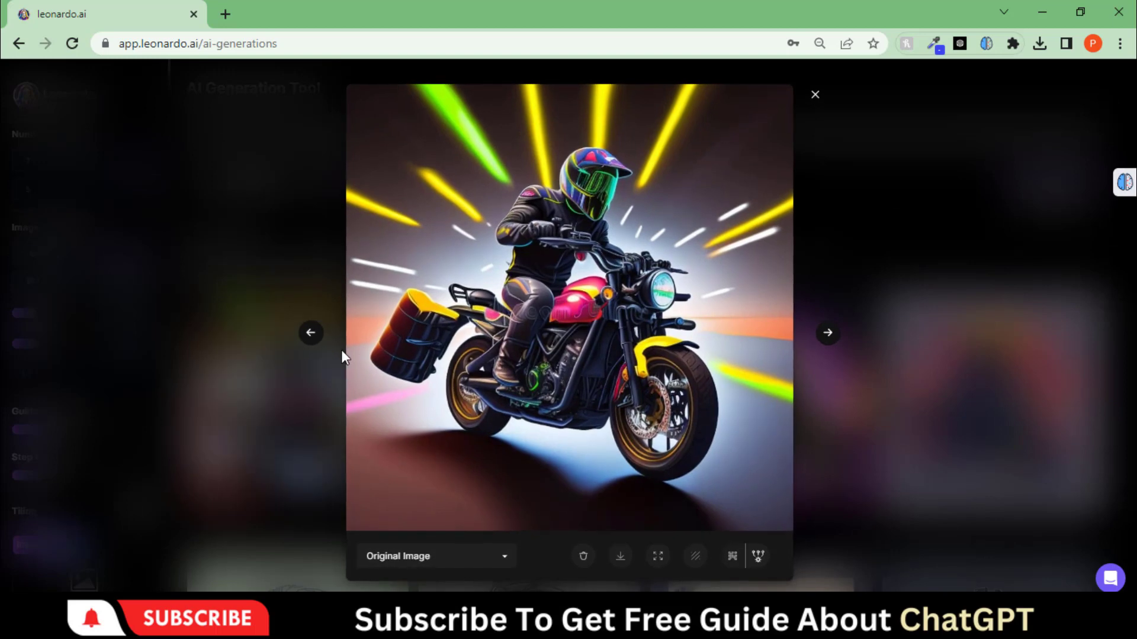
click(829, 334)
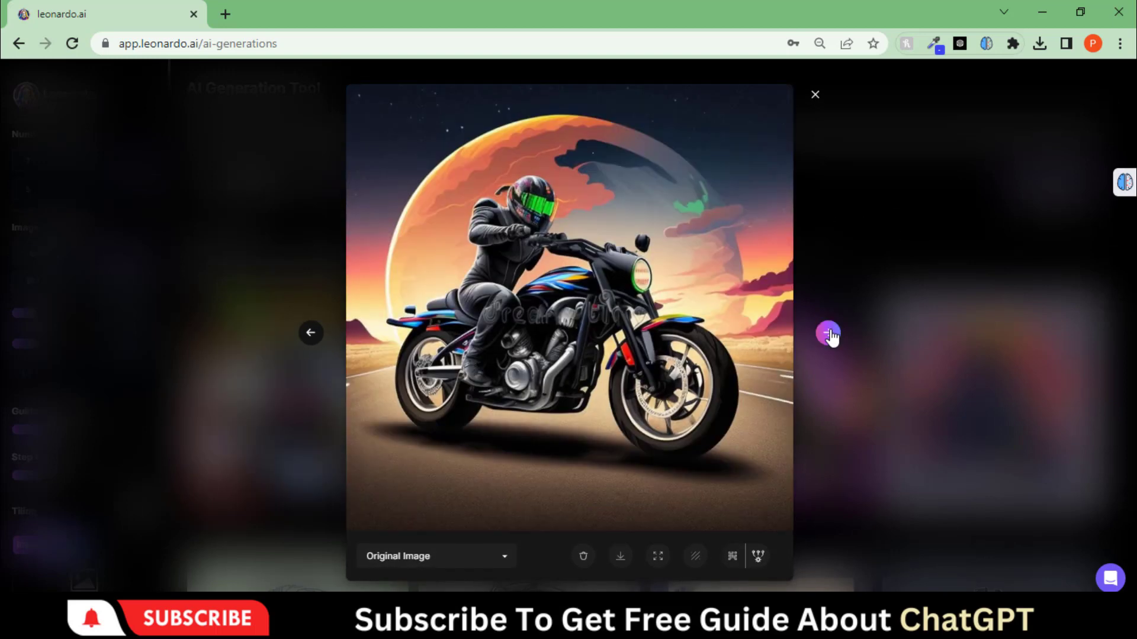
click(829, 333)
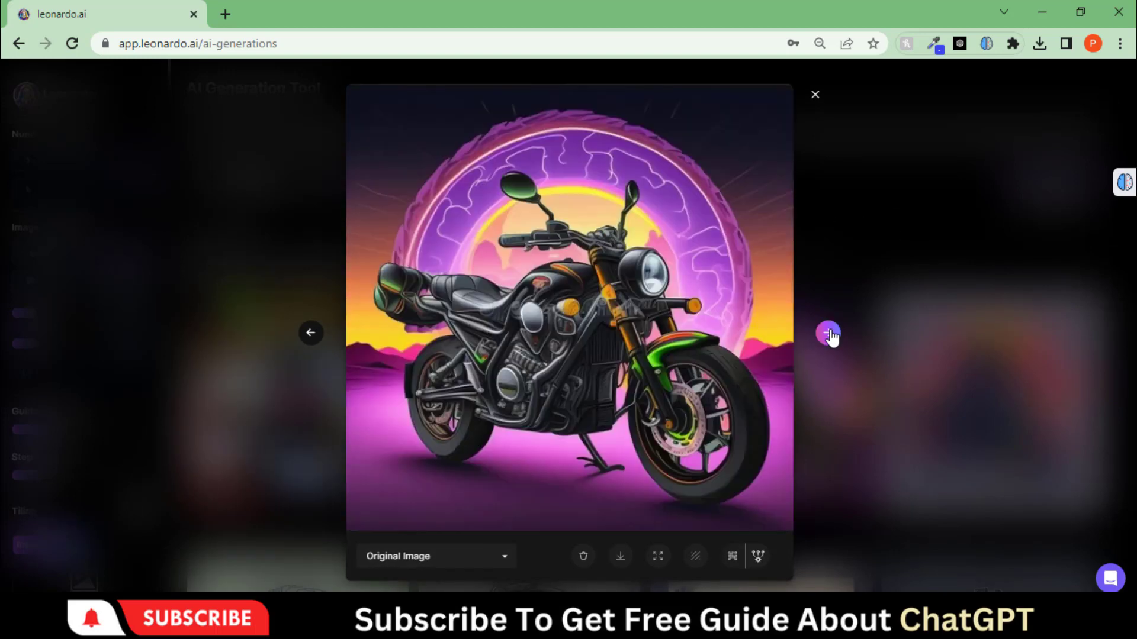
click(829, 334)
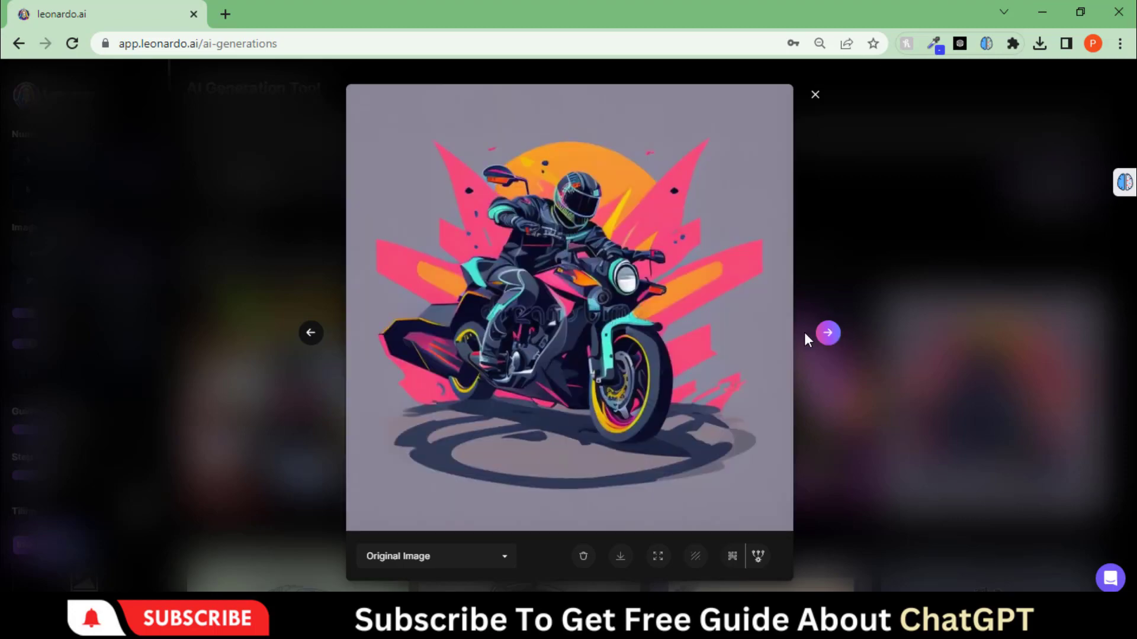
click(815, 94)
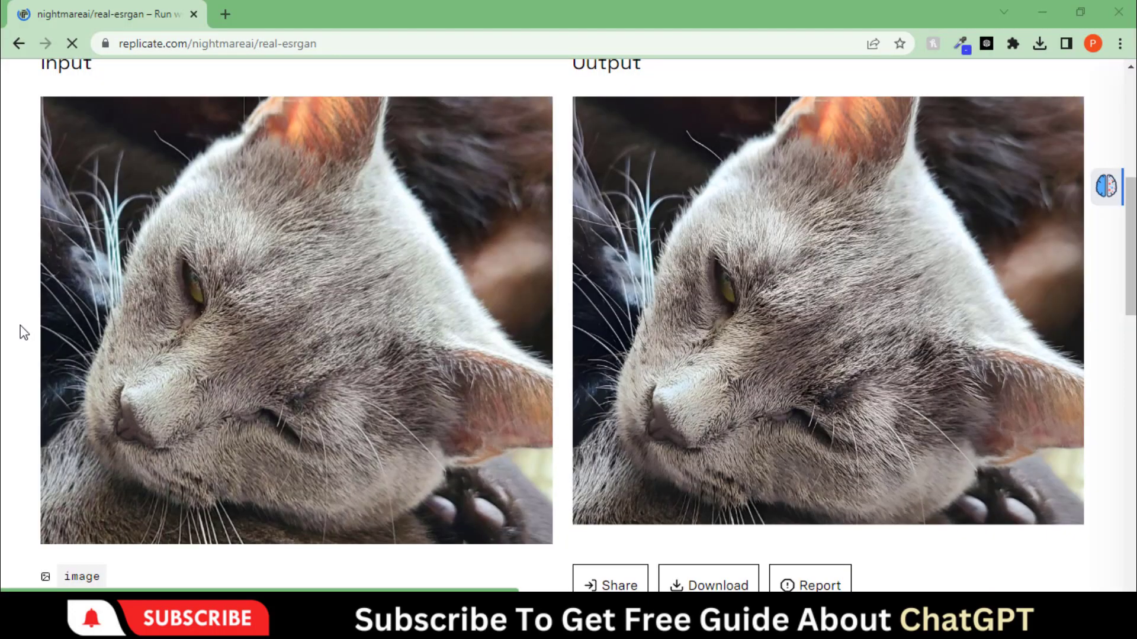
On Replicate's nightmareai/real-esrgan page, load the Leonardo Creative T-shirt graphic of a cute happy cat as the input image.
scroll(24, 333, up, 2)
scroll(23, 333, down, 3)
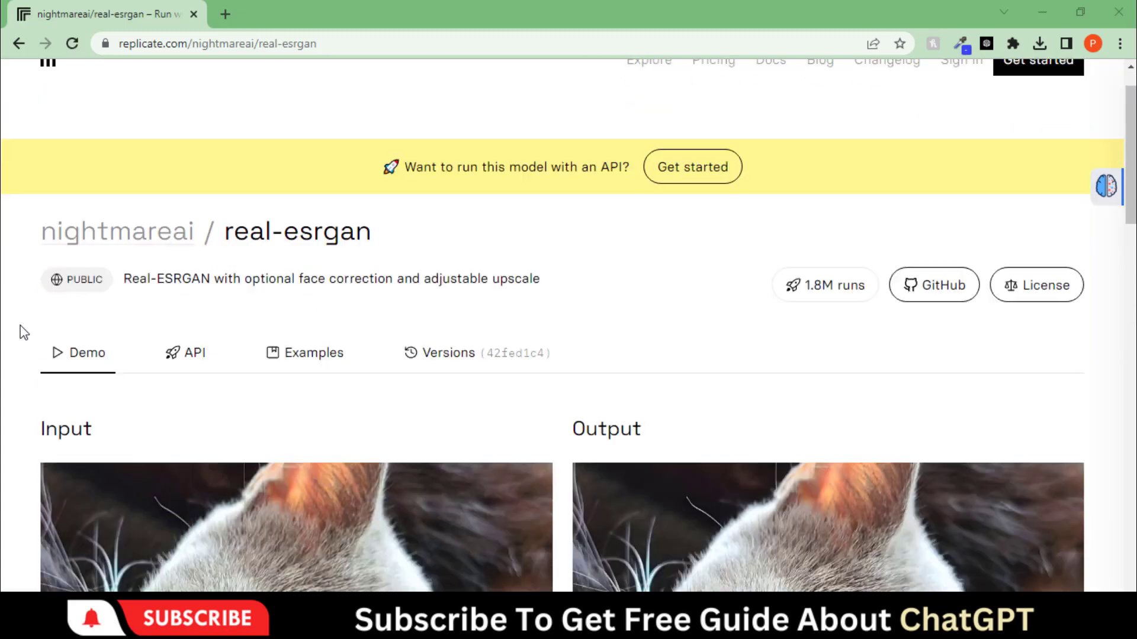
scroll(24, 333, down, 7)
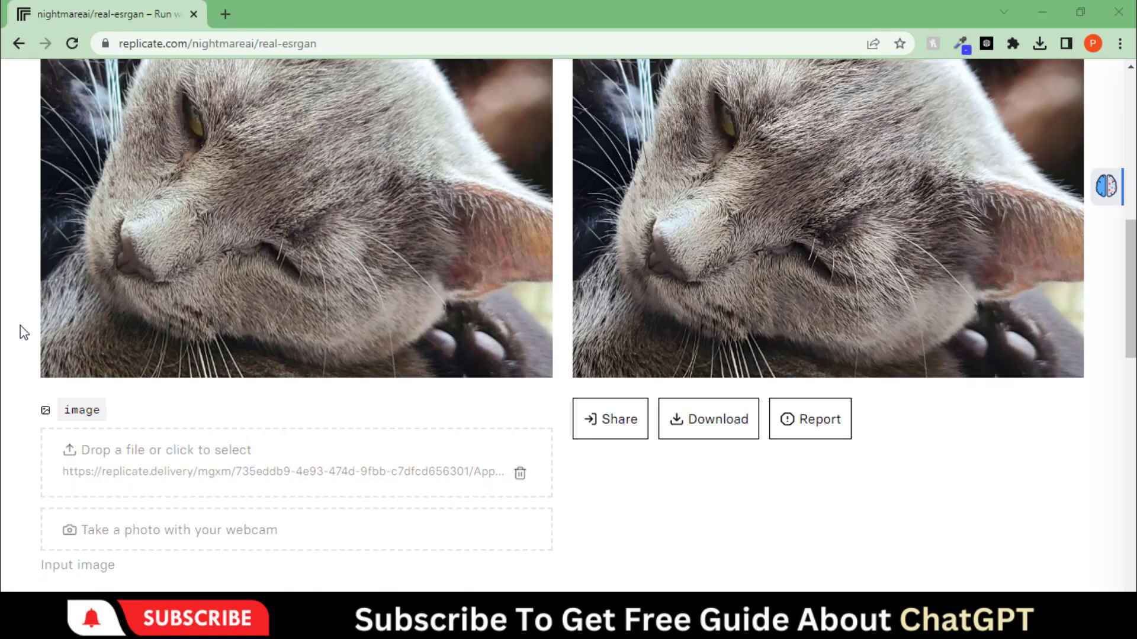
scroll(23, 333, down, 7)
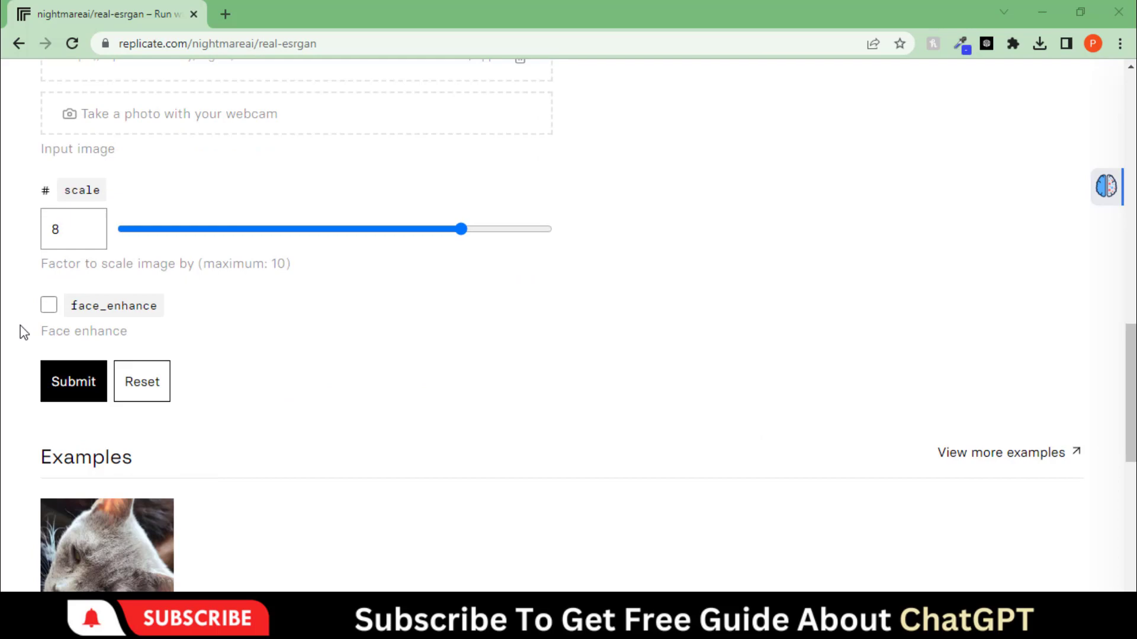
scroll(23, 333, up, 7)
scroll(21, 330, down, 3)
drag(21, 330, 168, 318)
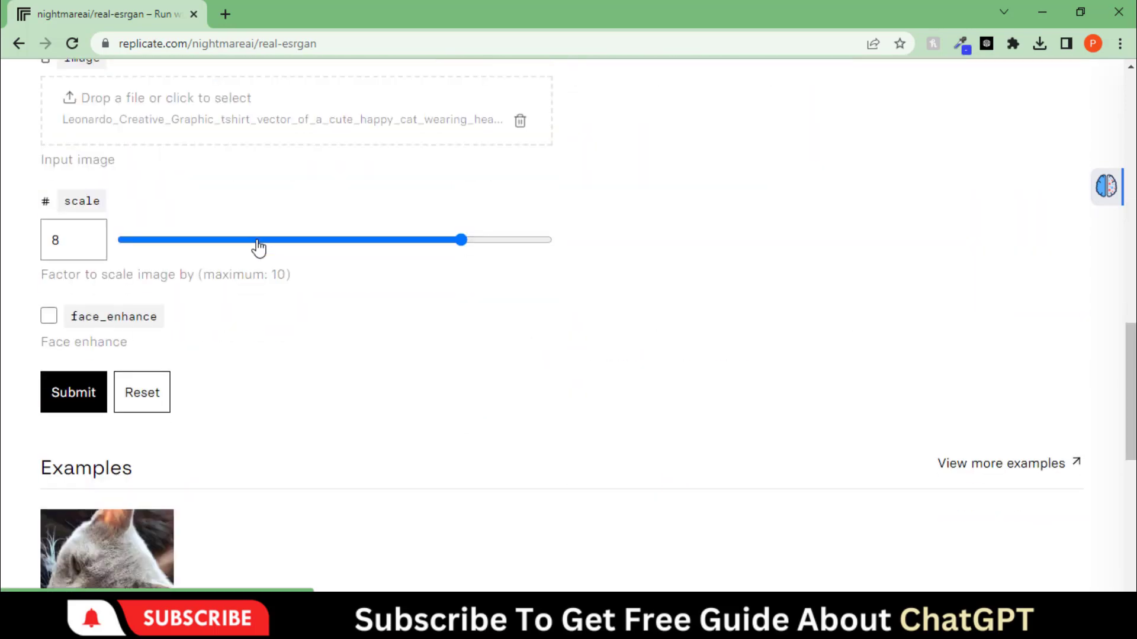
Set the upscale factor to 6 and submit the cat image for upscaling.
double_click(55, 239)
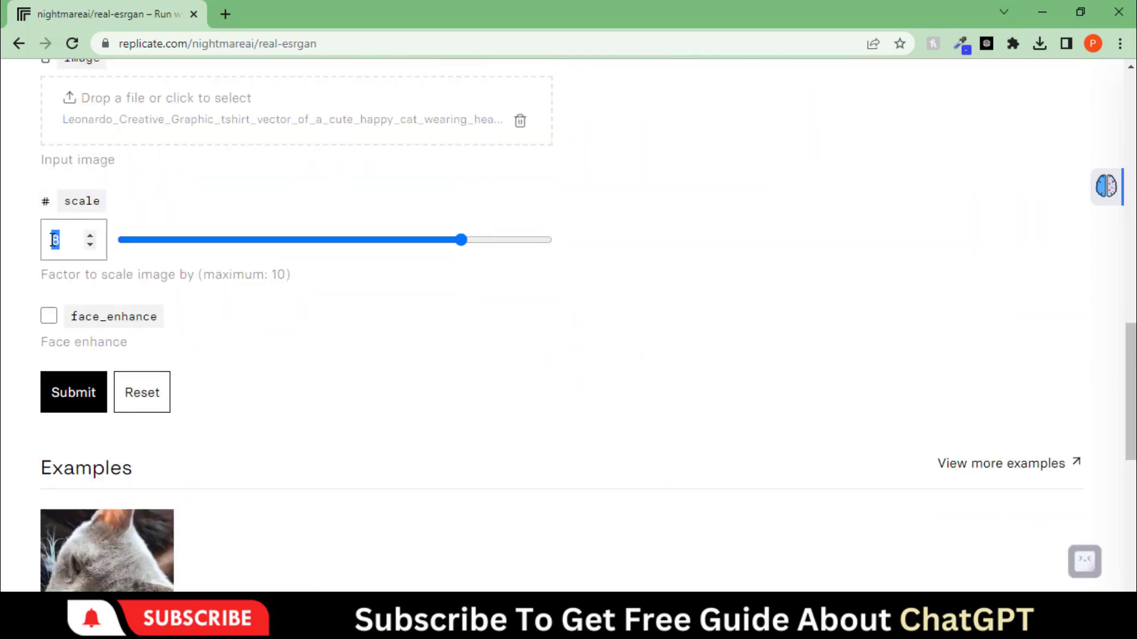
text(6)
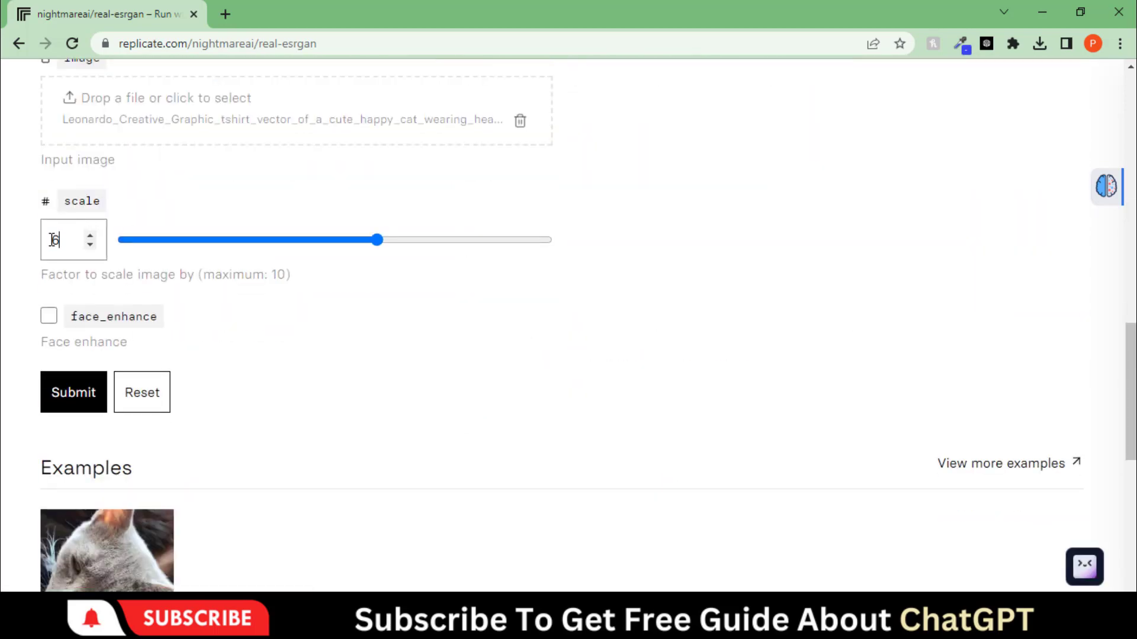
click(9, 245)
click(74, 395)
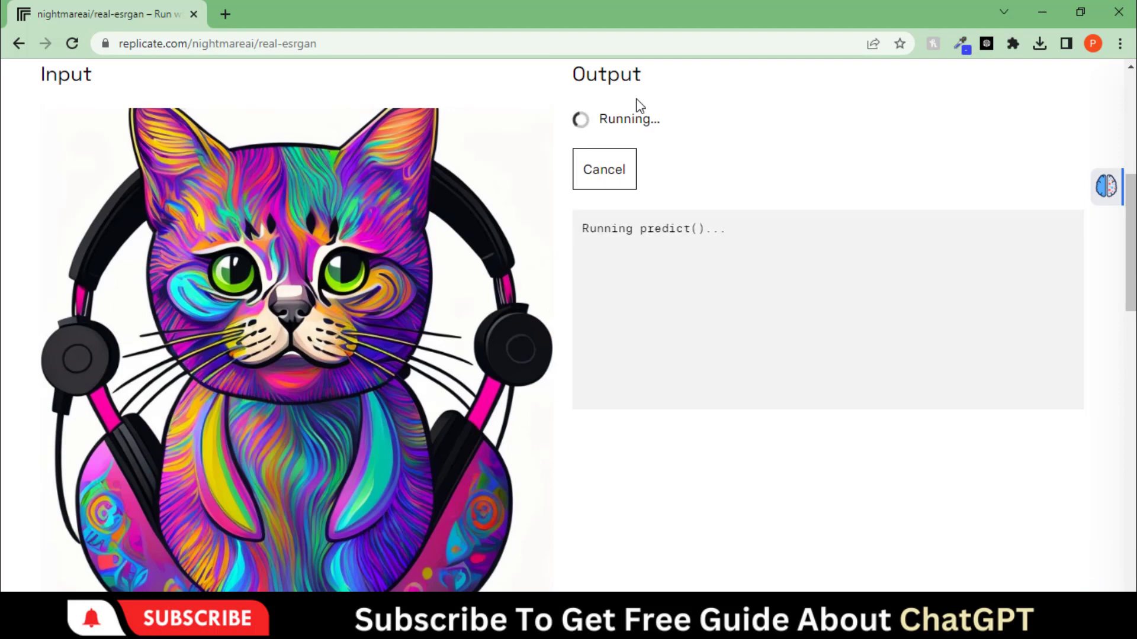
Open the upscaled cat output image in a new tab.
drag(599, 118, 652, 117)
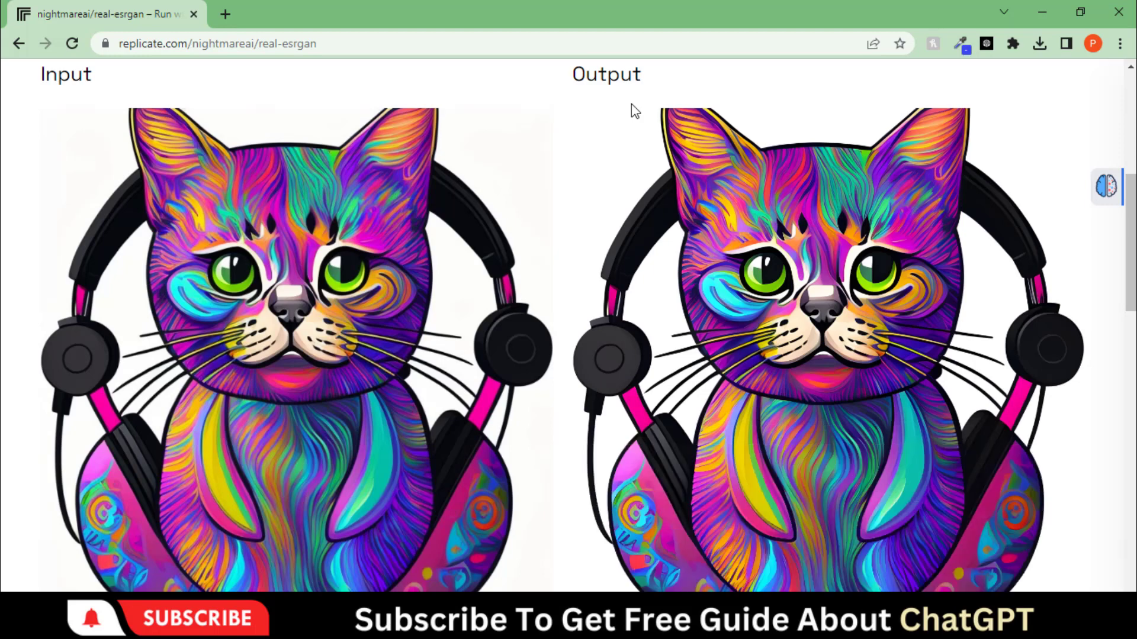
right_click(674, 327)
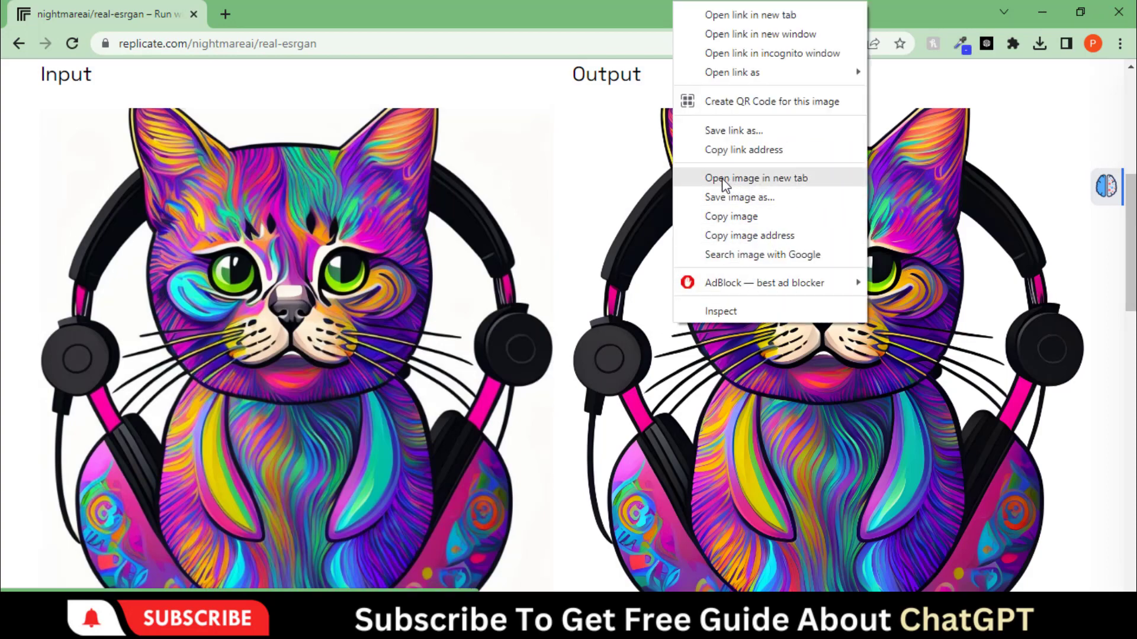